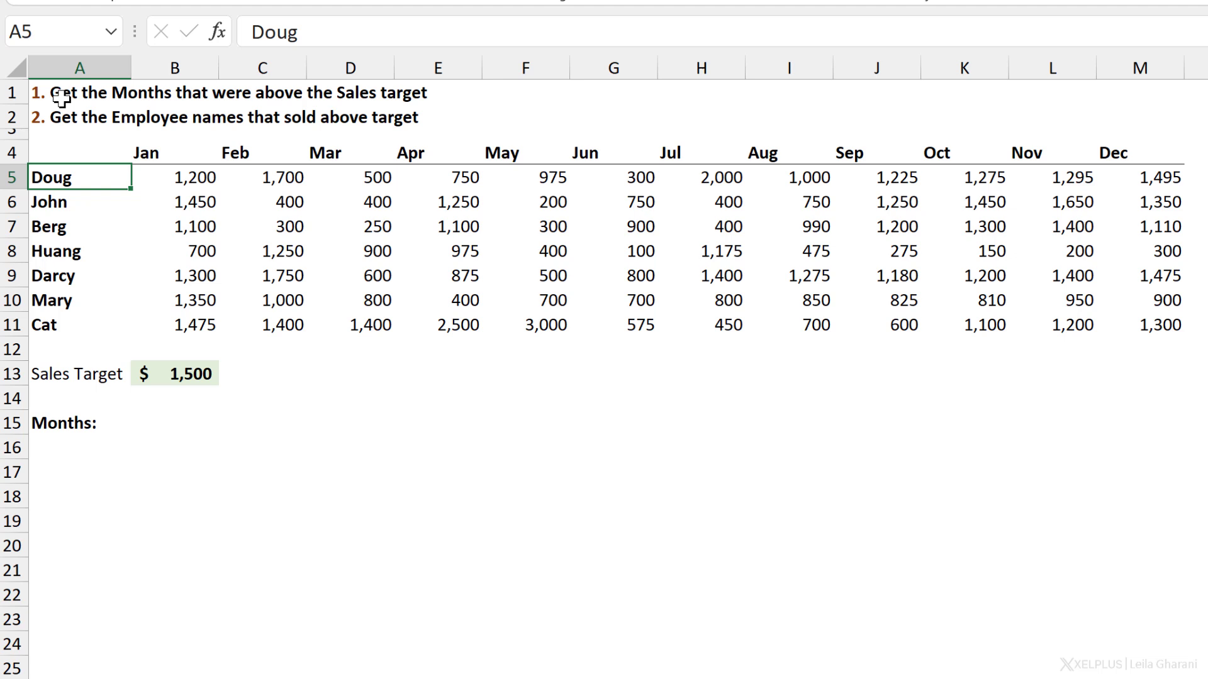
Review the task, the 1,500 sales target and the B5:M11 sales block, then select B15.
left_click(61, 167)
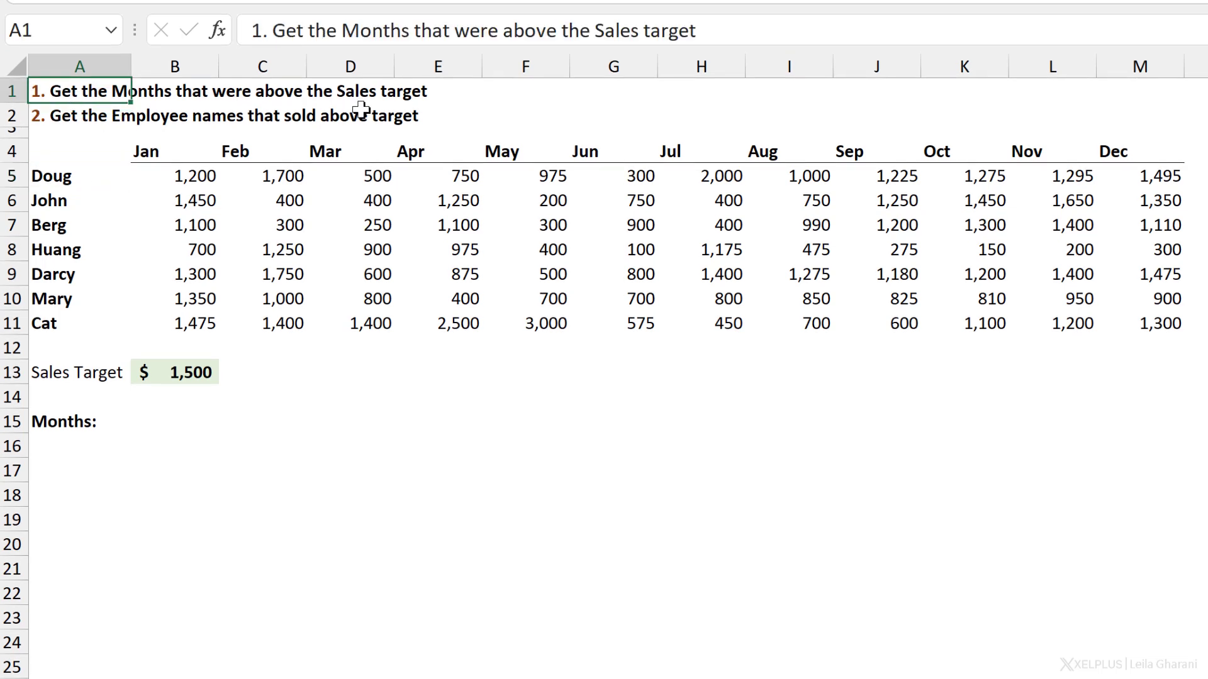
left_click(186, 372)
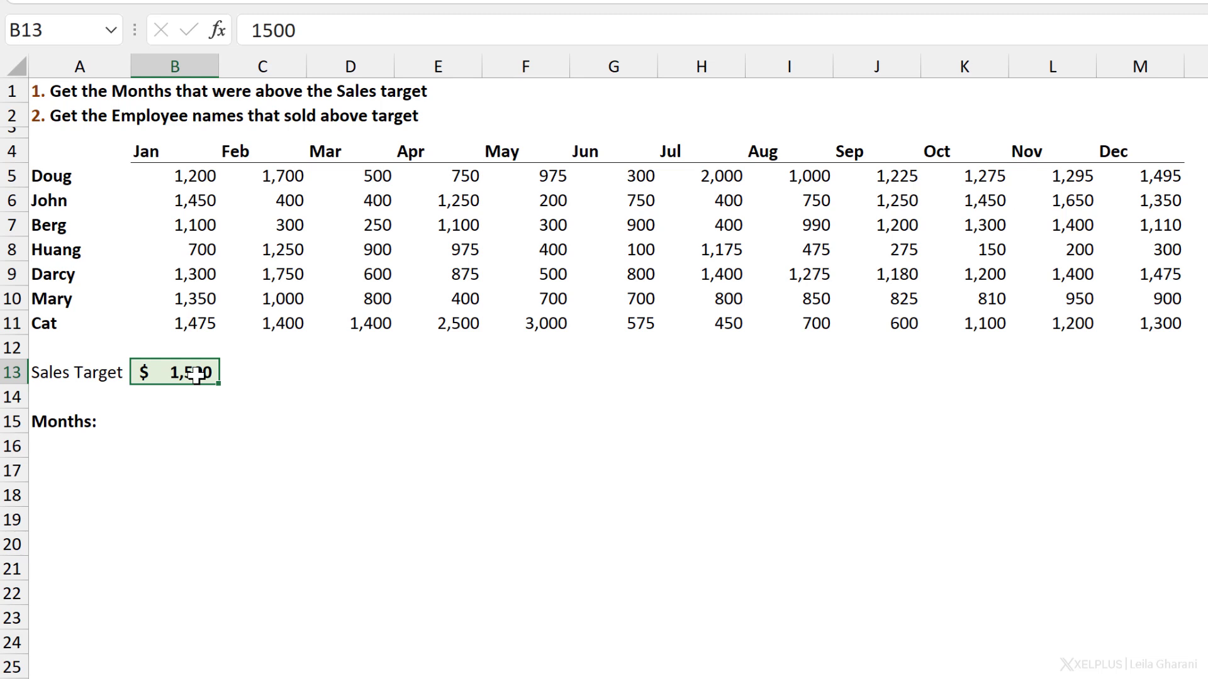
left_click(169, 424)
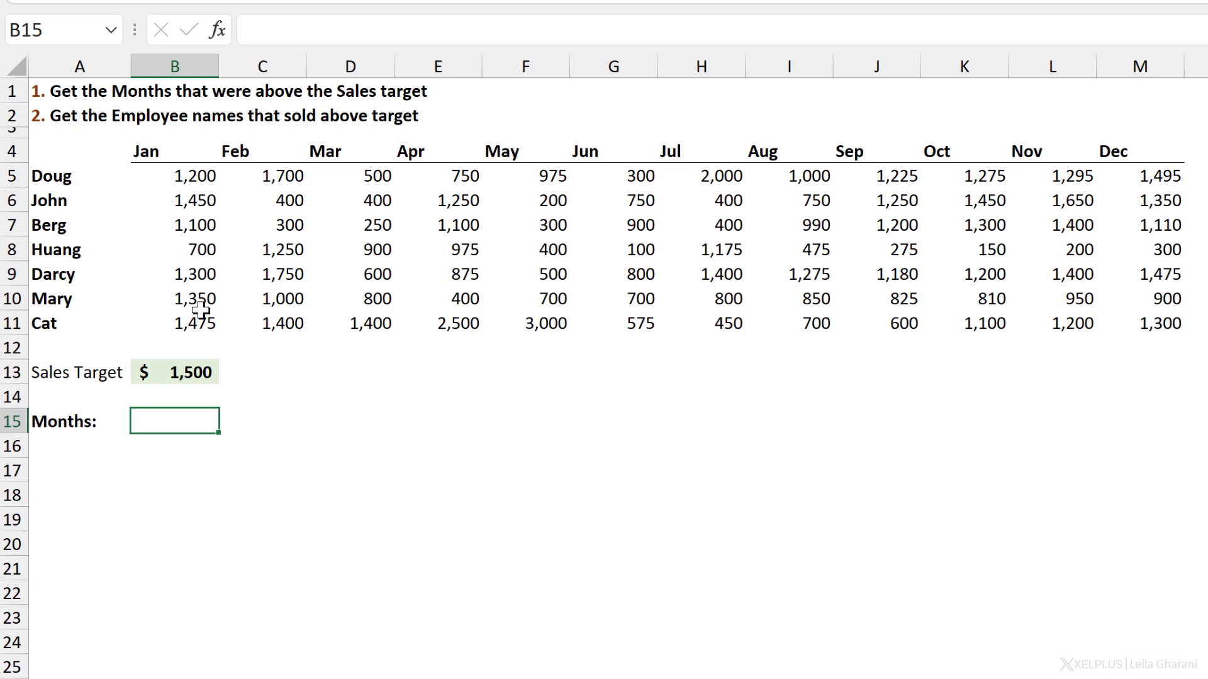
left_click(197, 377)
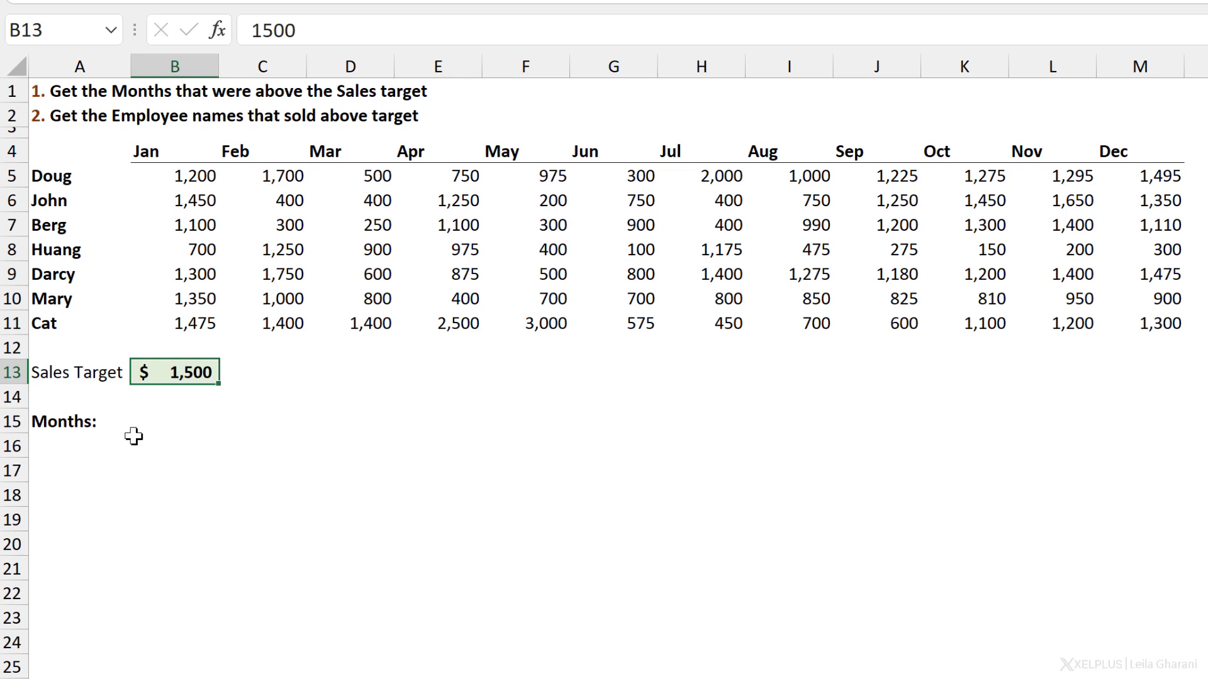
left_click(151, 423)
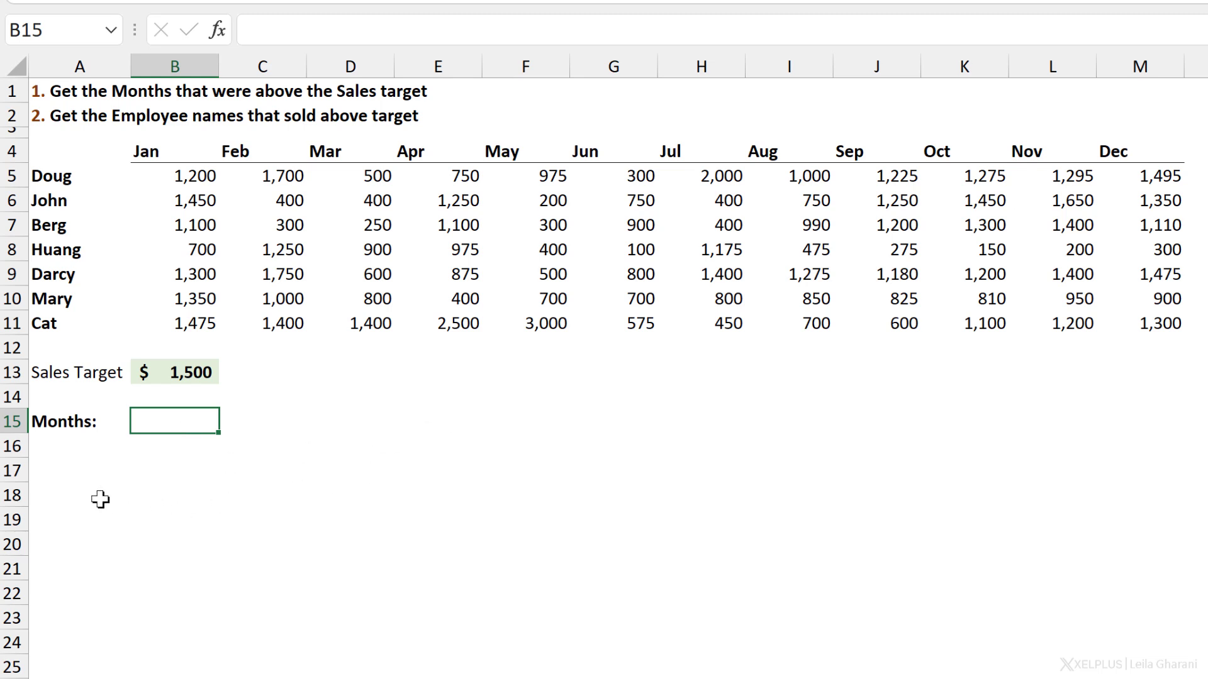
left_click(66, 506)
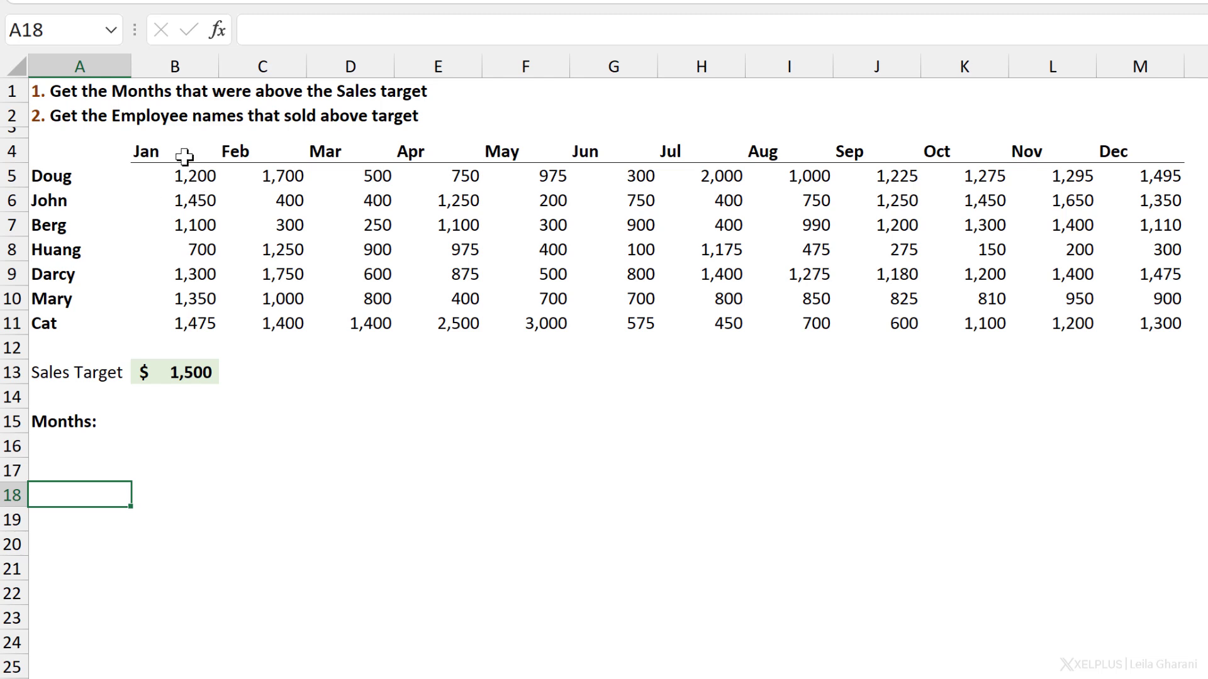
left_click_drag(184, 158, 1123, 323)
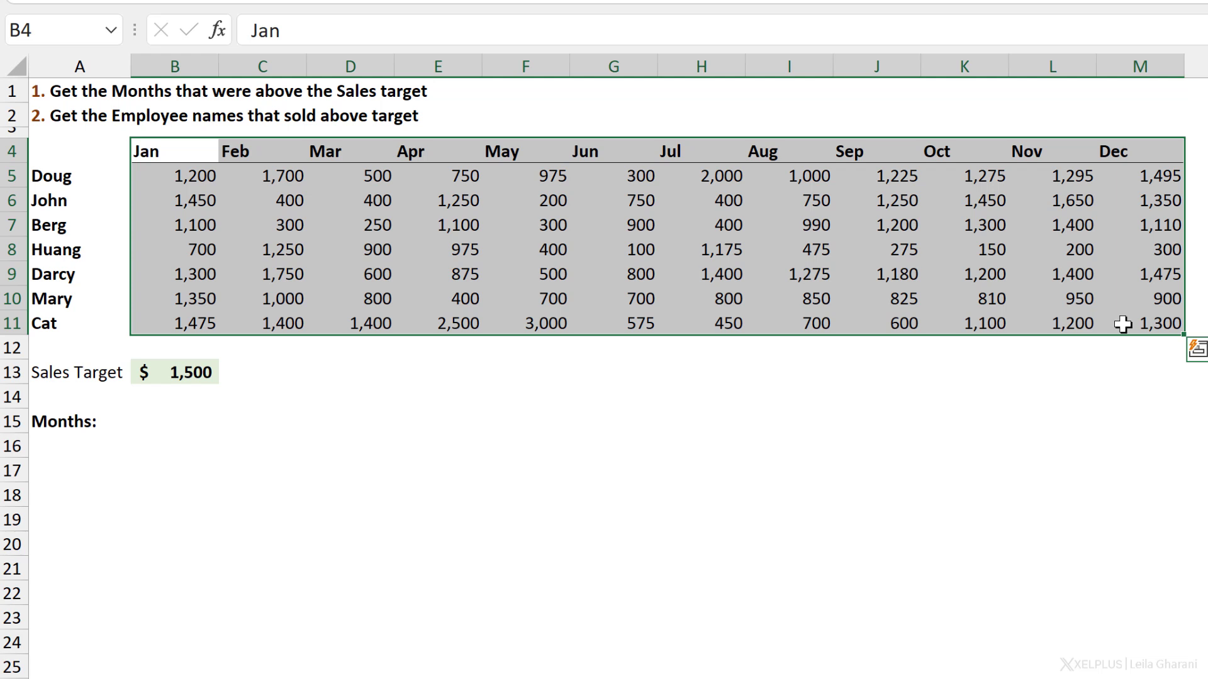
left_click(170, 430)
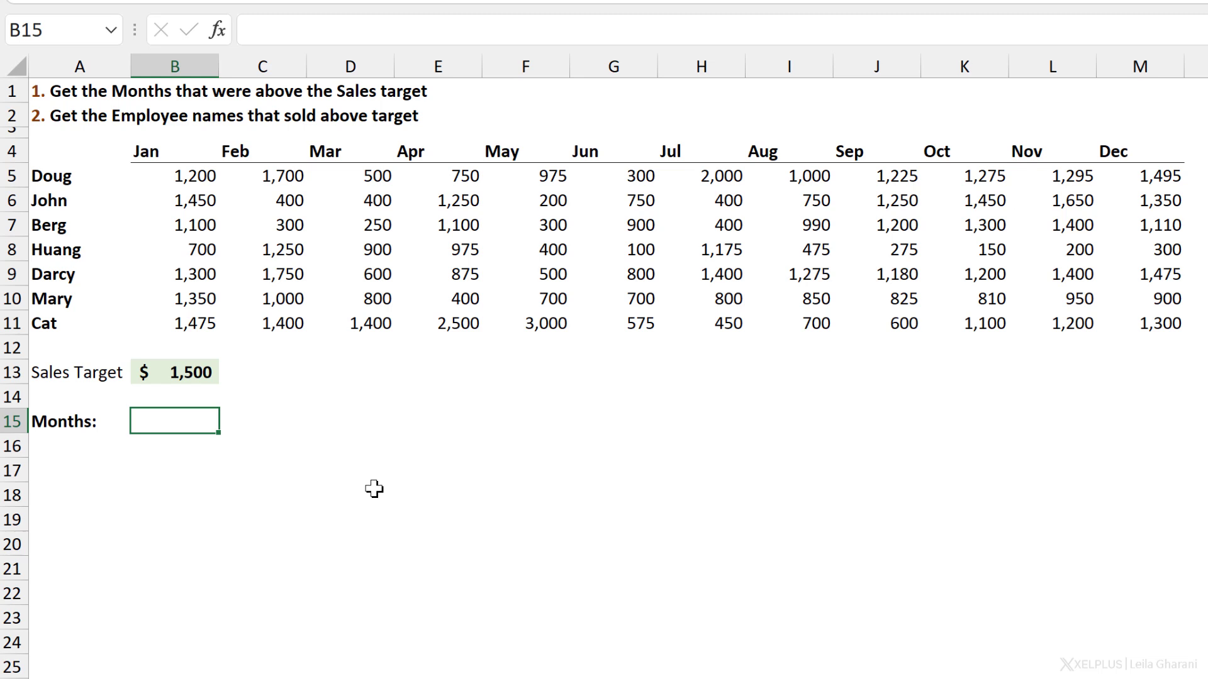
Enter =BYCOL(B5:M11,LAMBDA(mycol,SUM(mycol))) in B15 so monthly totals spill from 8575 to 7930.
type("=by")
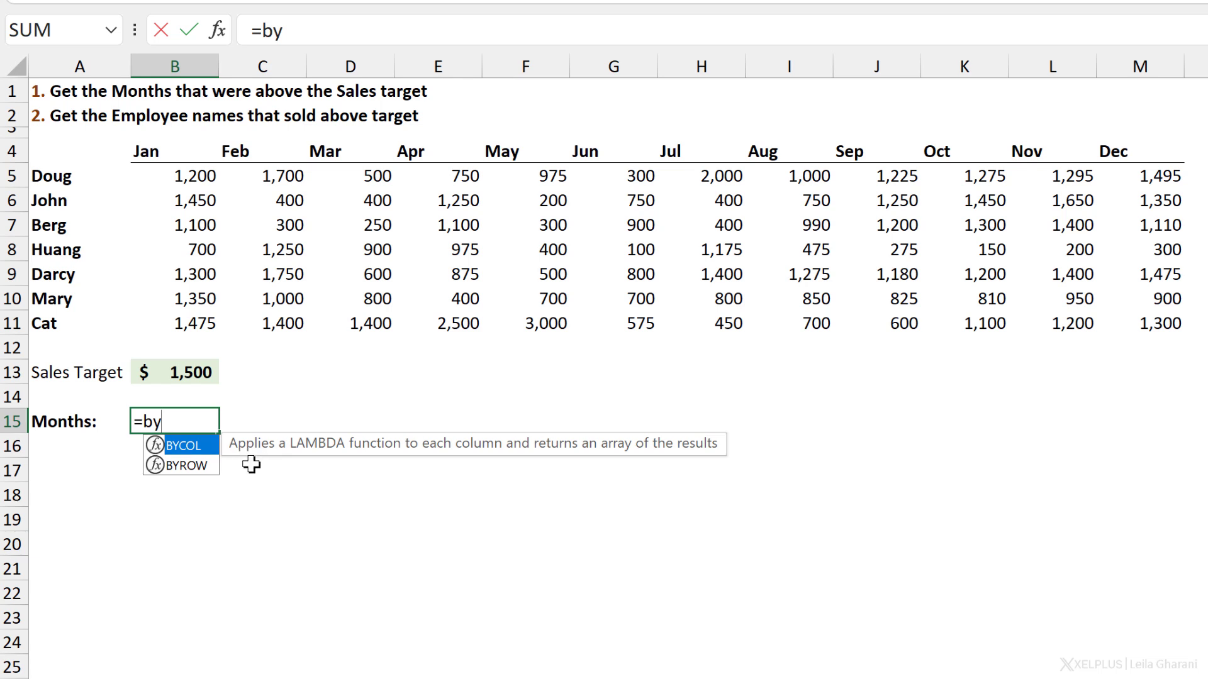
double_click(189, 448)
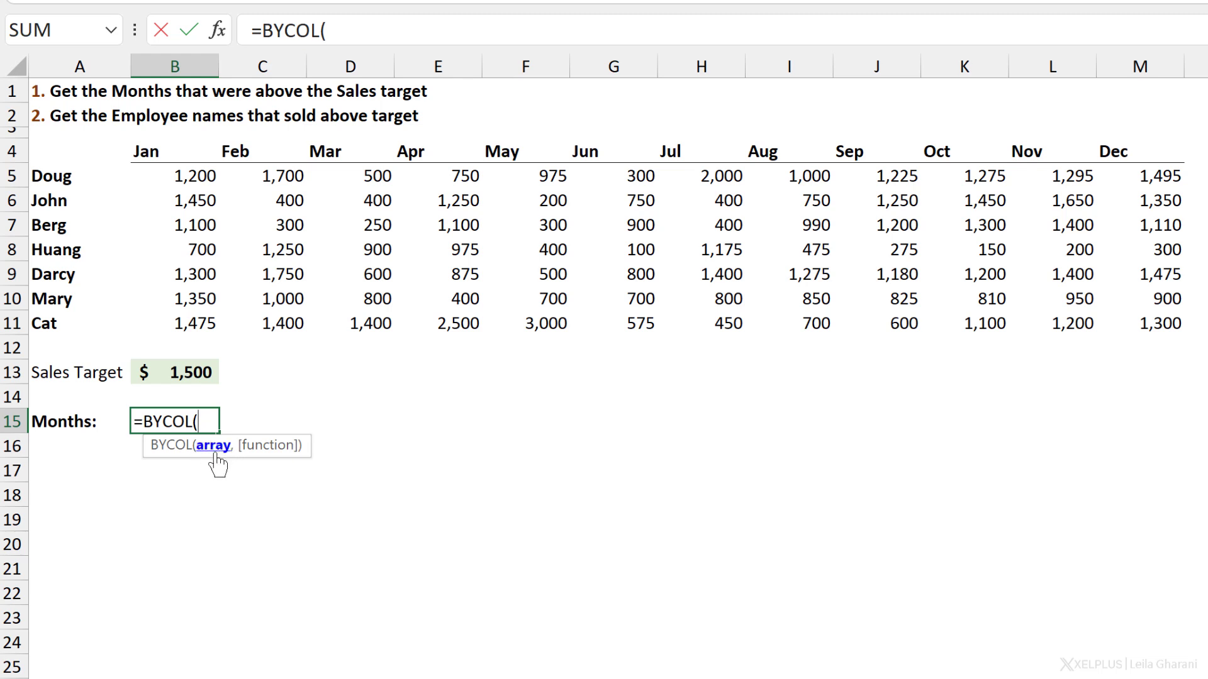
left_click_drag(171, 182, 1148, 318)
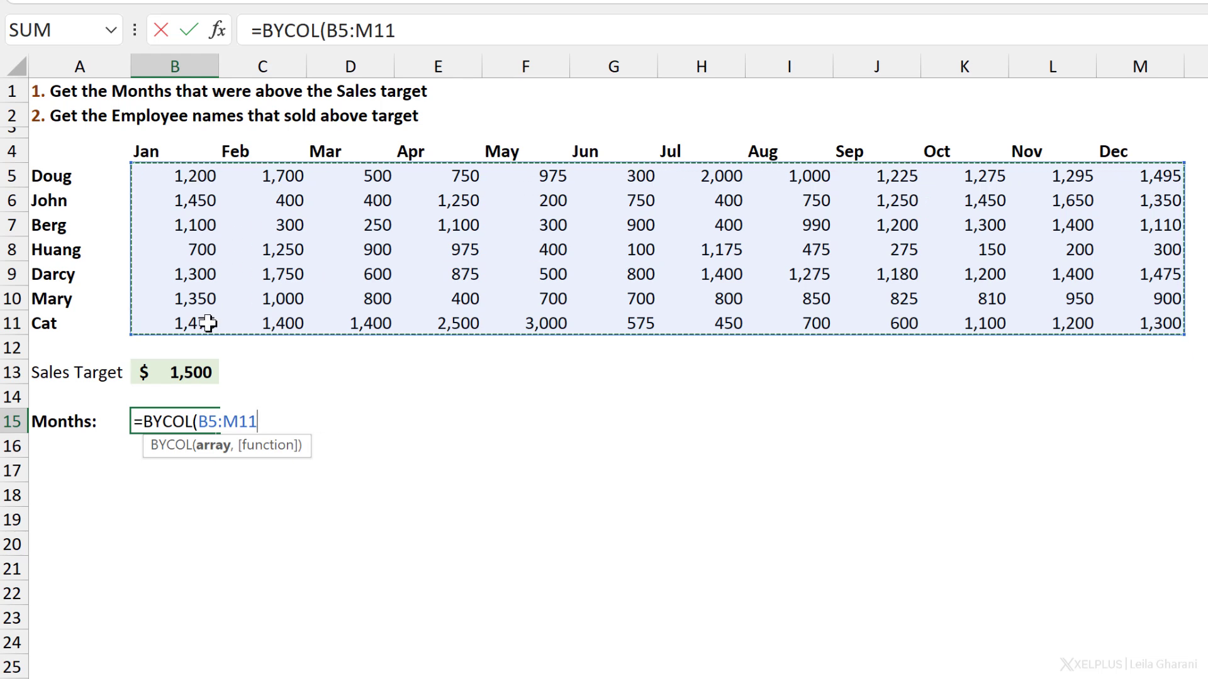
type(",")
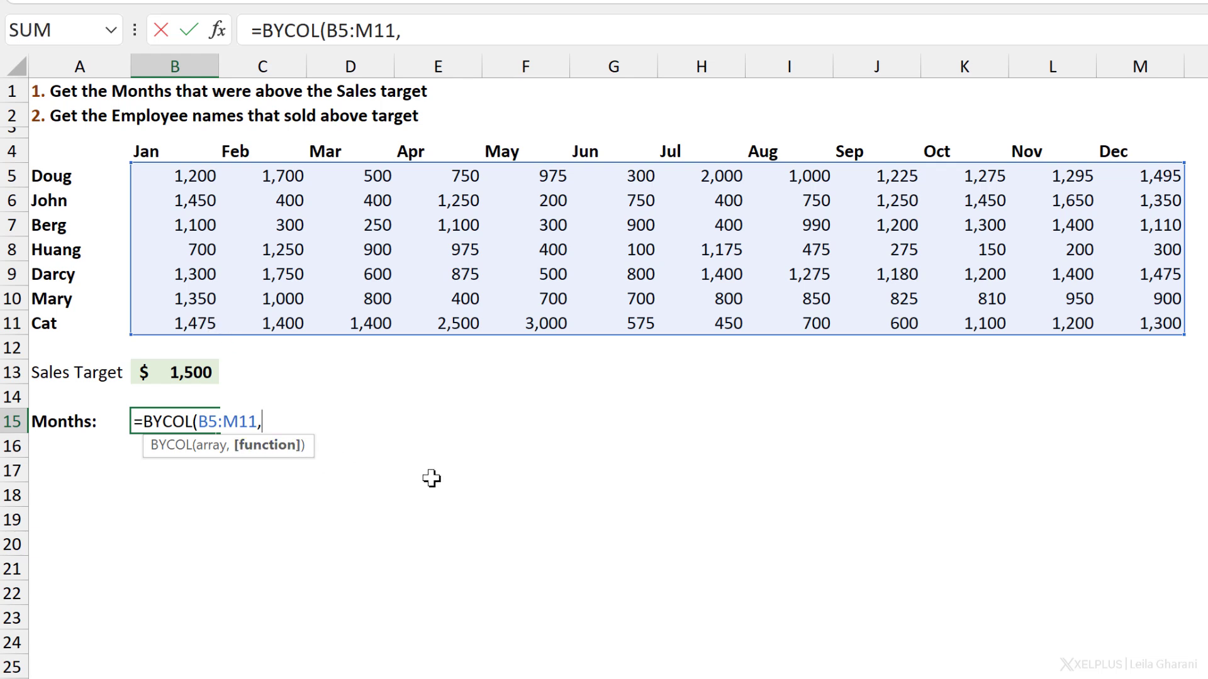
type("la")
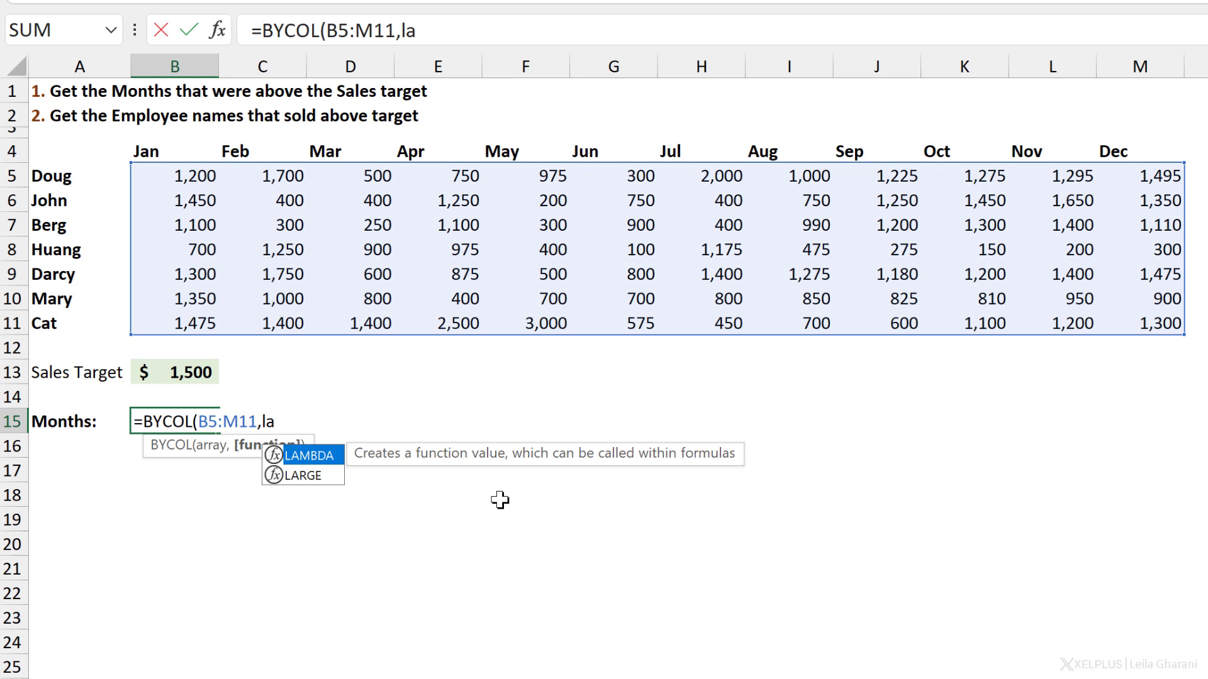
double_click(324, 457)
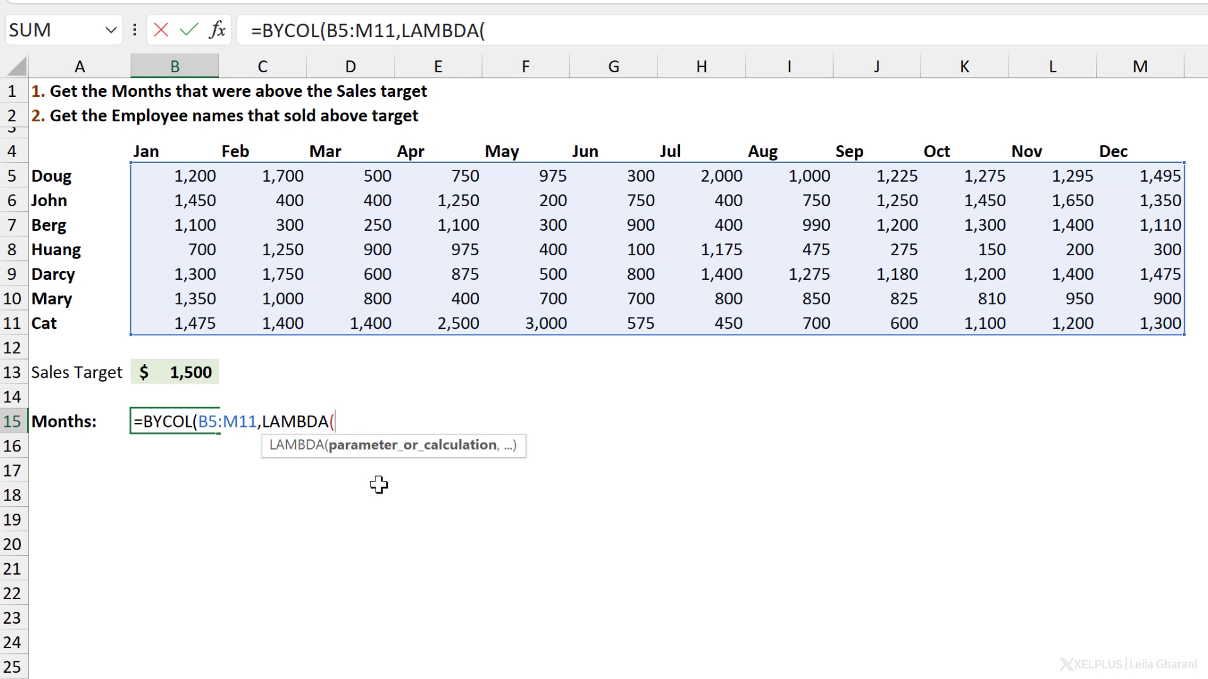
type("mycol,")
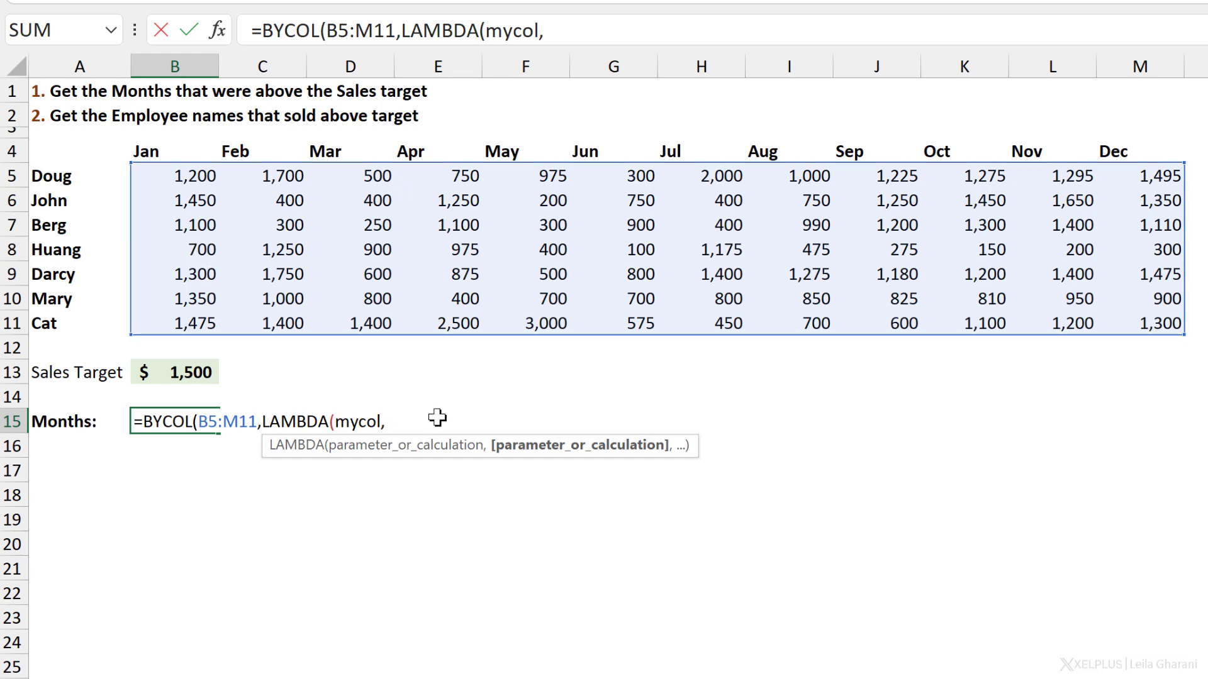
type("sum")
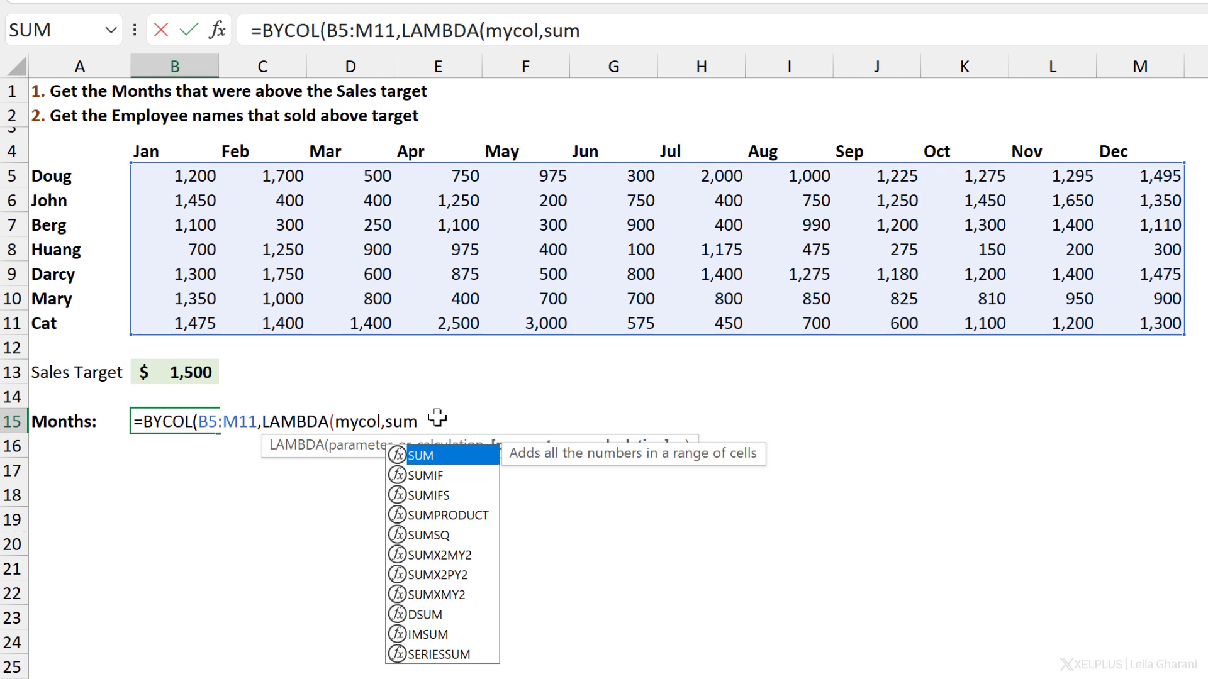
type("(")
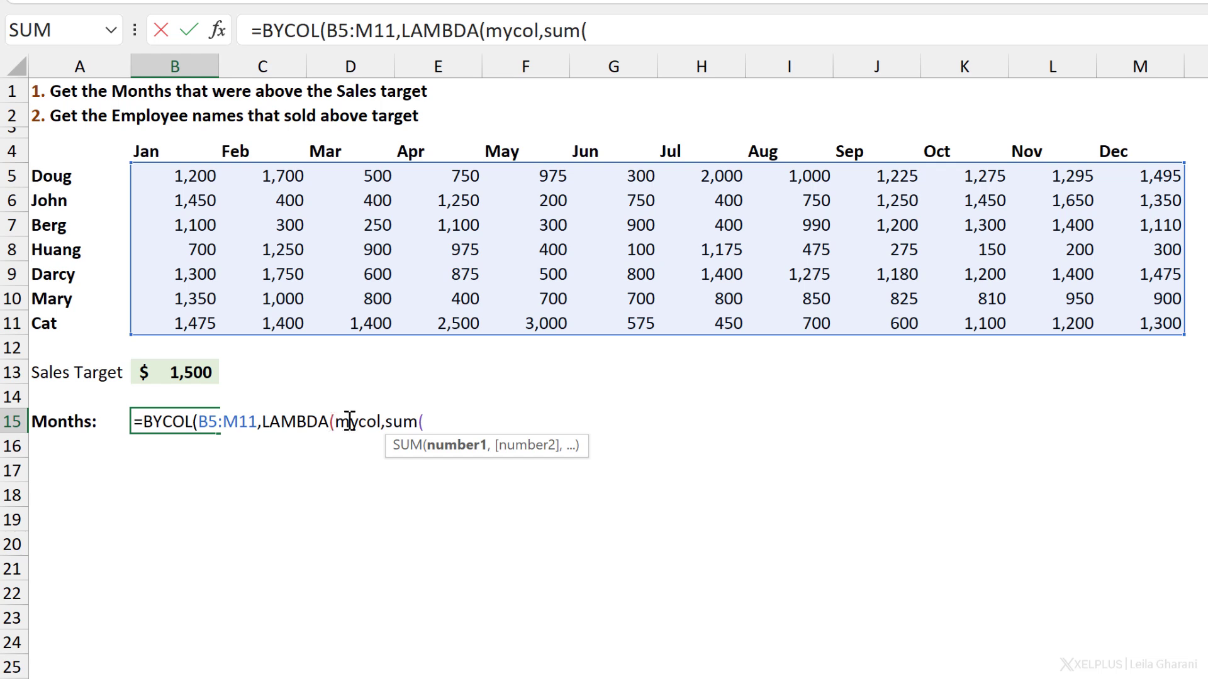
type("mycol)")
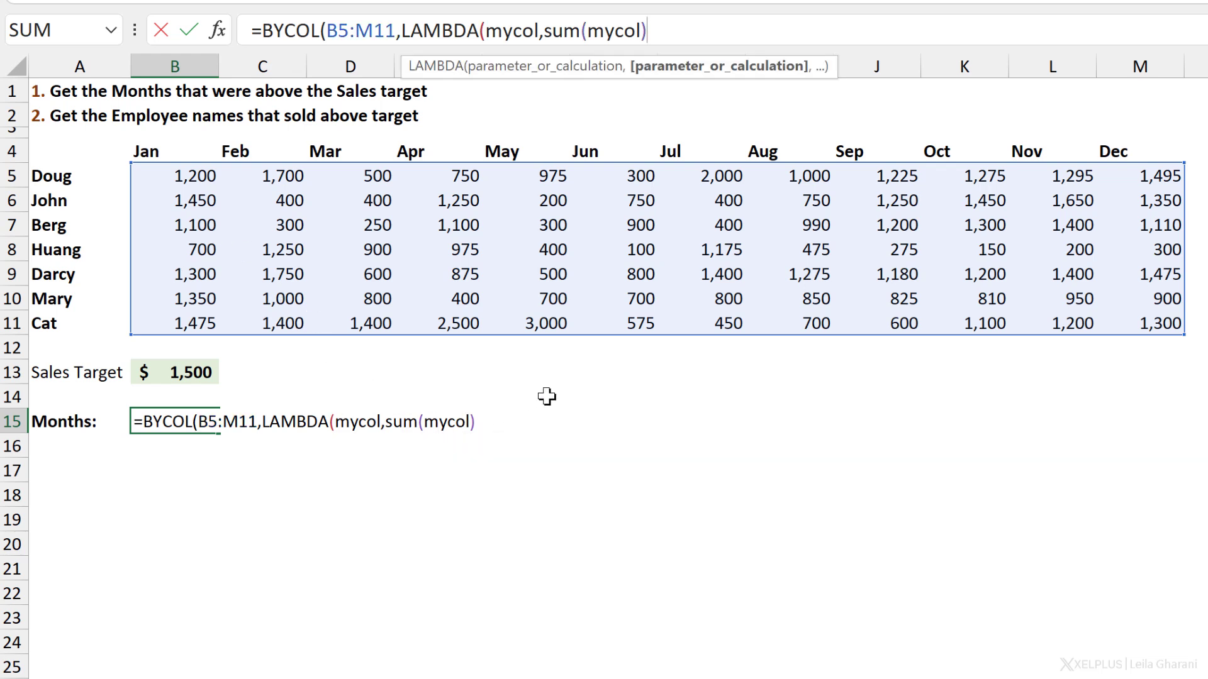
type("))")
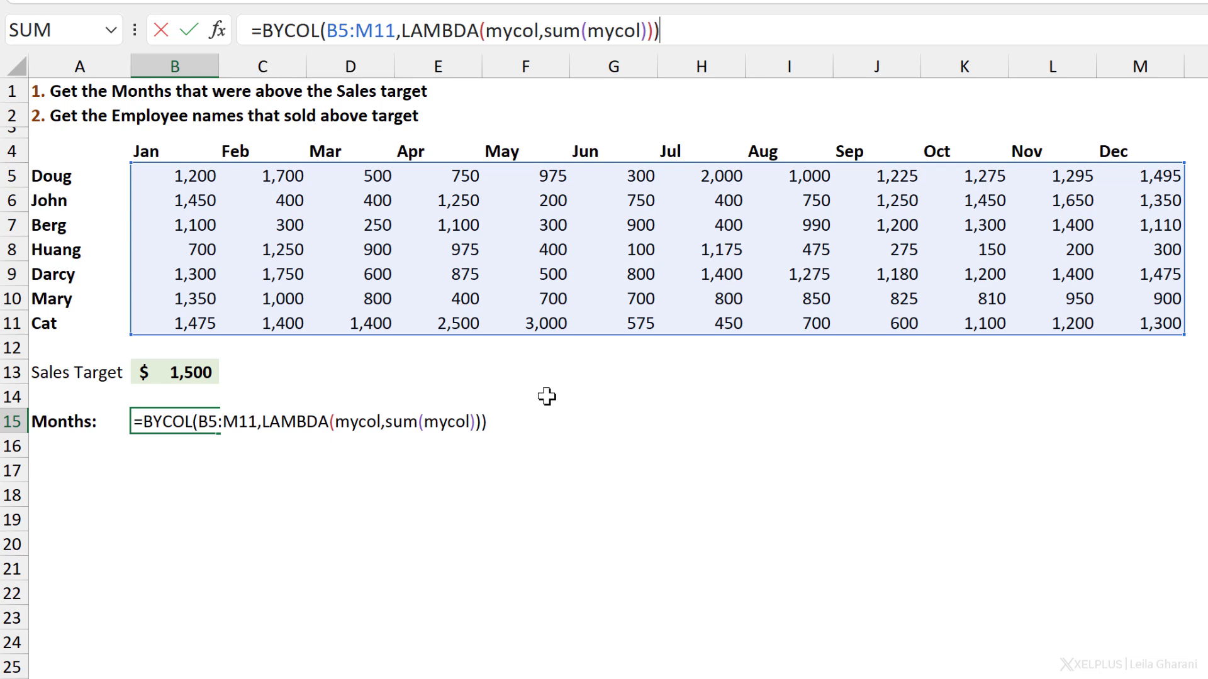
key("Return")
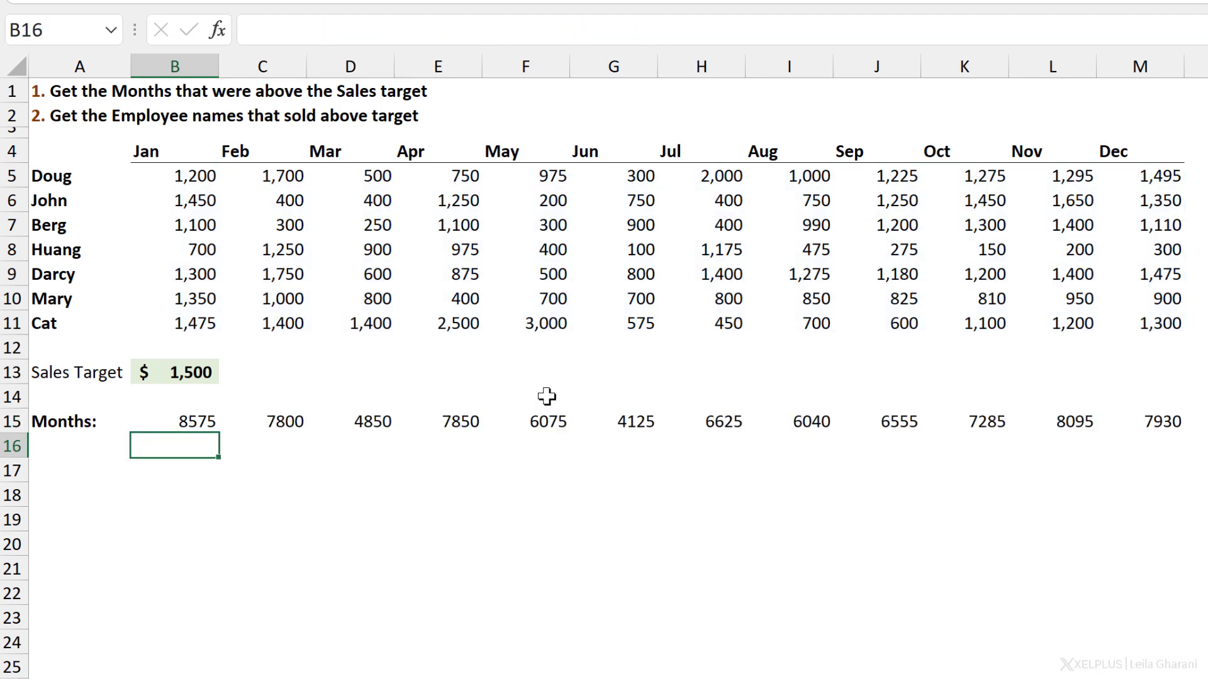
left_click_drag(172, 174, 180, 304)
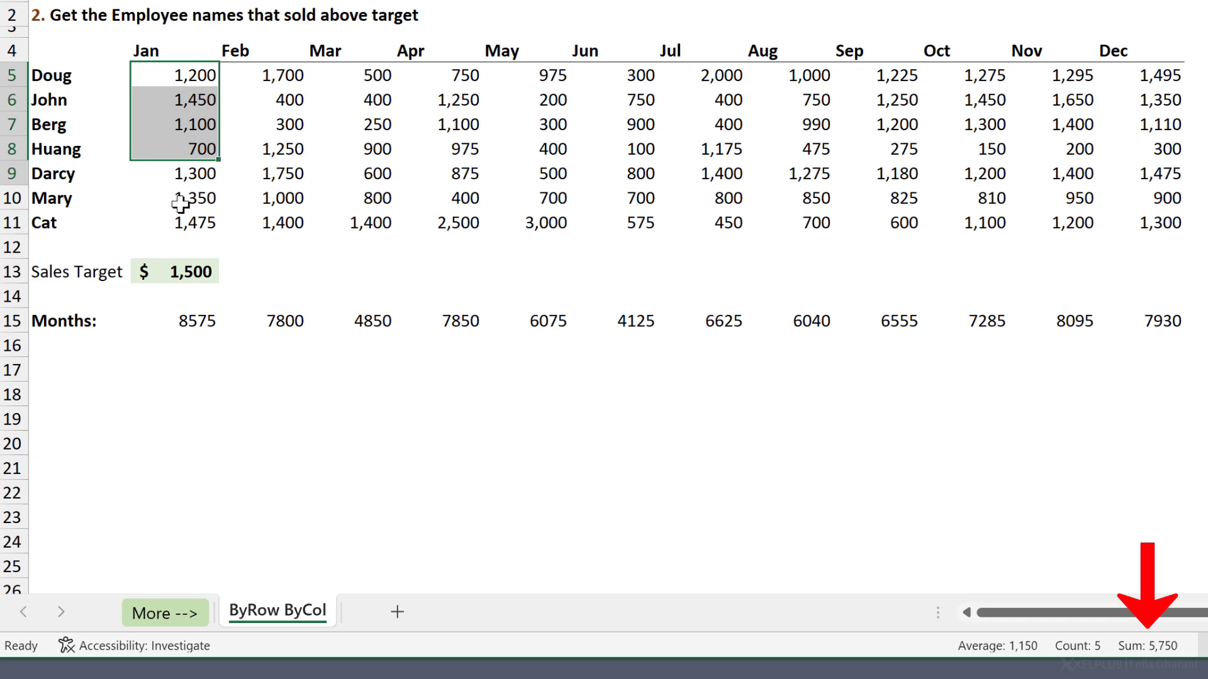
left_click_drag(180, 203, 179, 223)
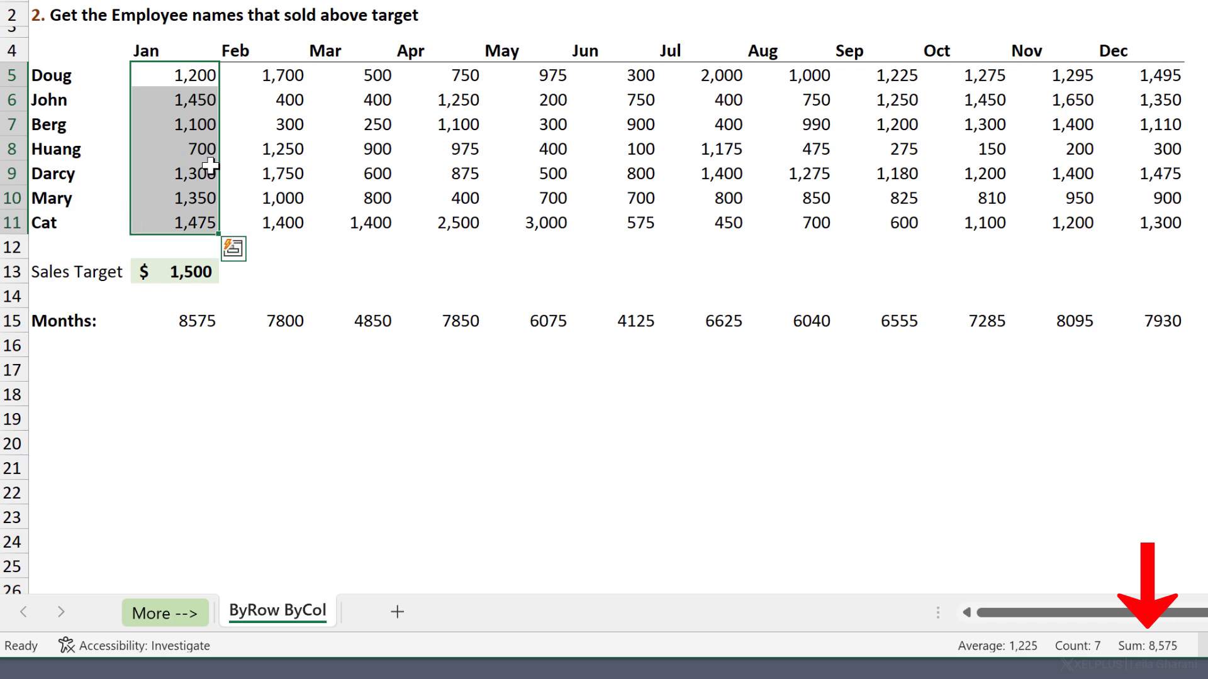
left_click_drag(281, 74, 285, 227)
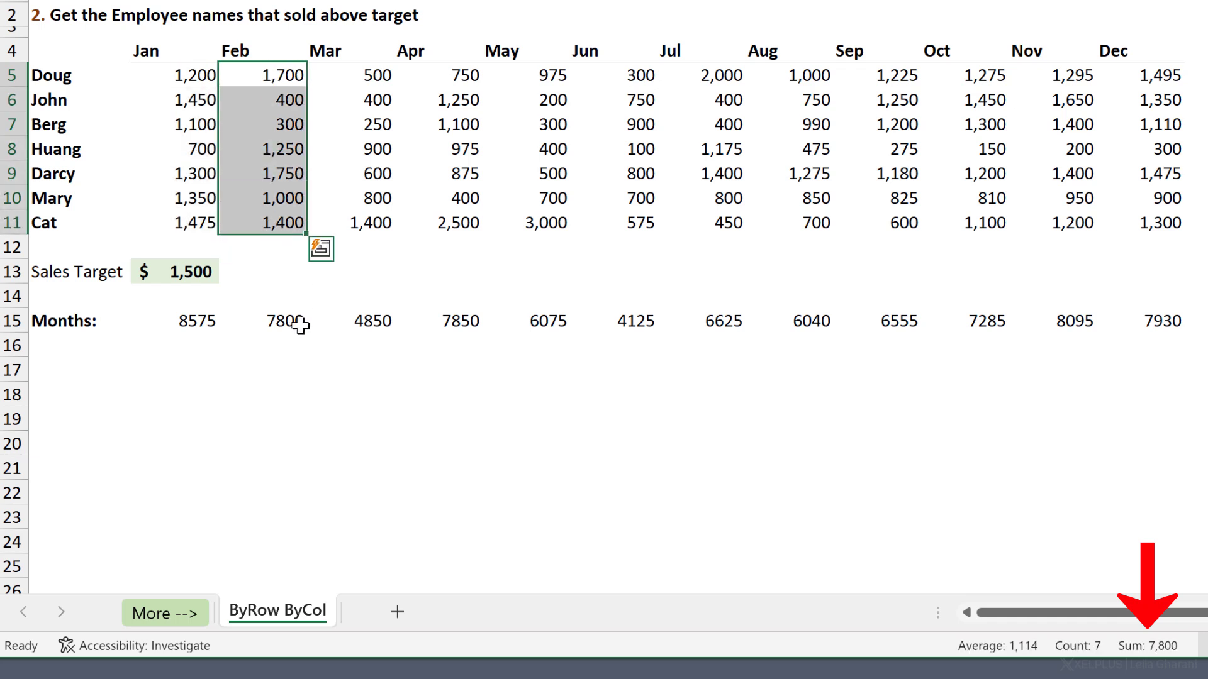
left_click_drag(348, 74, 358, 224)
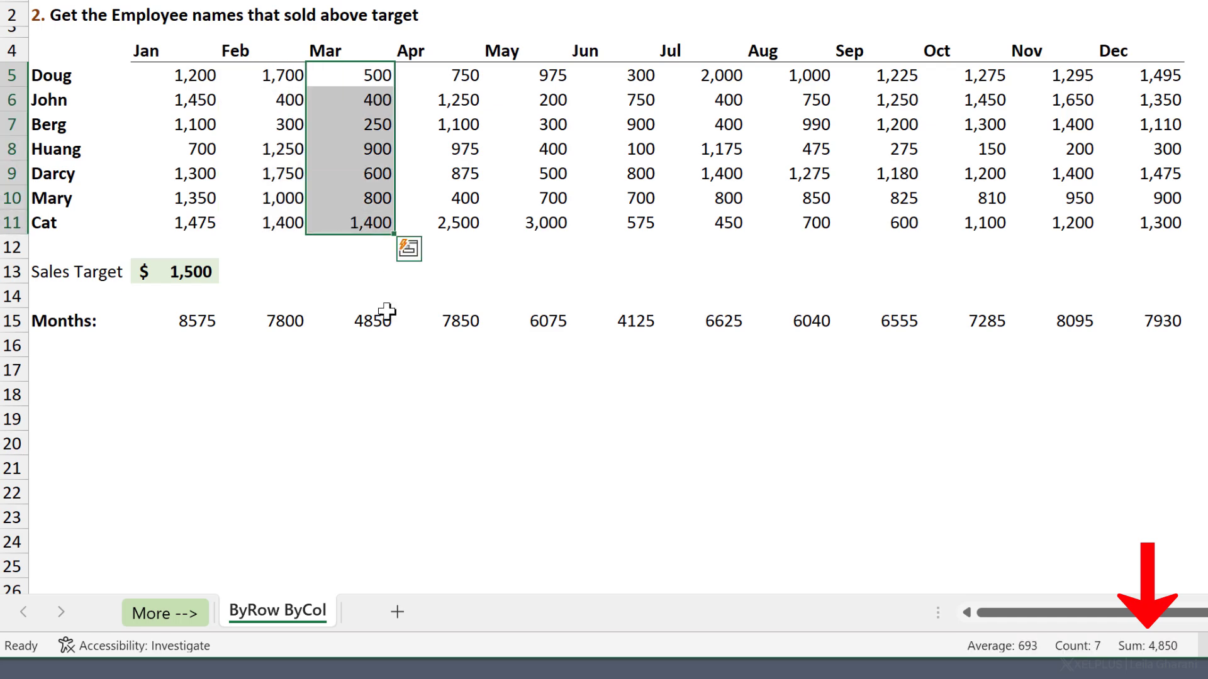
left_click(201, 321)
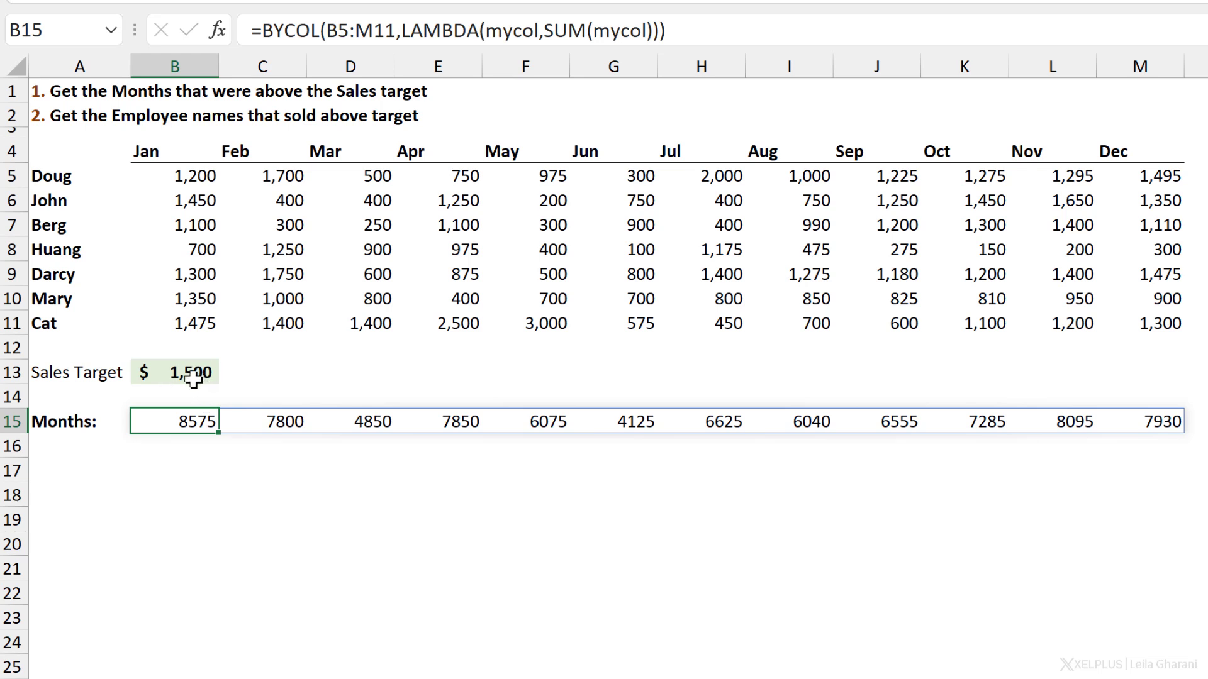
Replace SUM with COUNTIF(mycol,">"&B13) so B15 counts each month's sales above the target.
left_click_drag(544, 32, 654, 31)
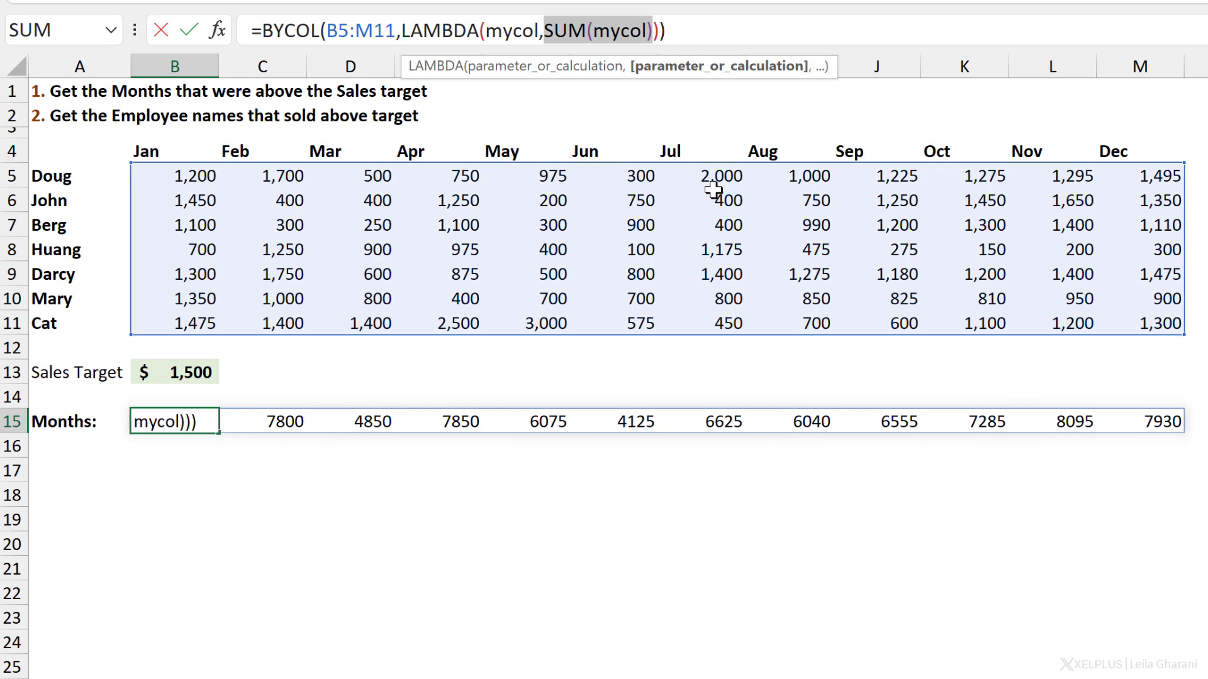
type("c")
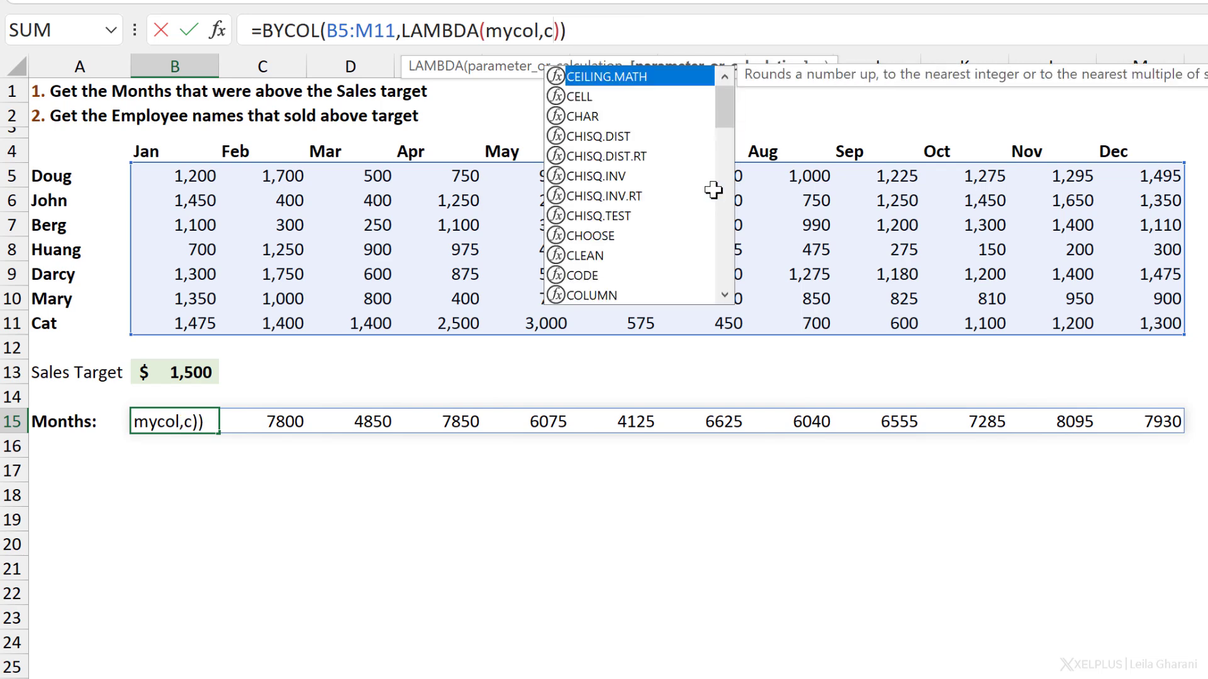
type("oun")
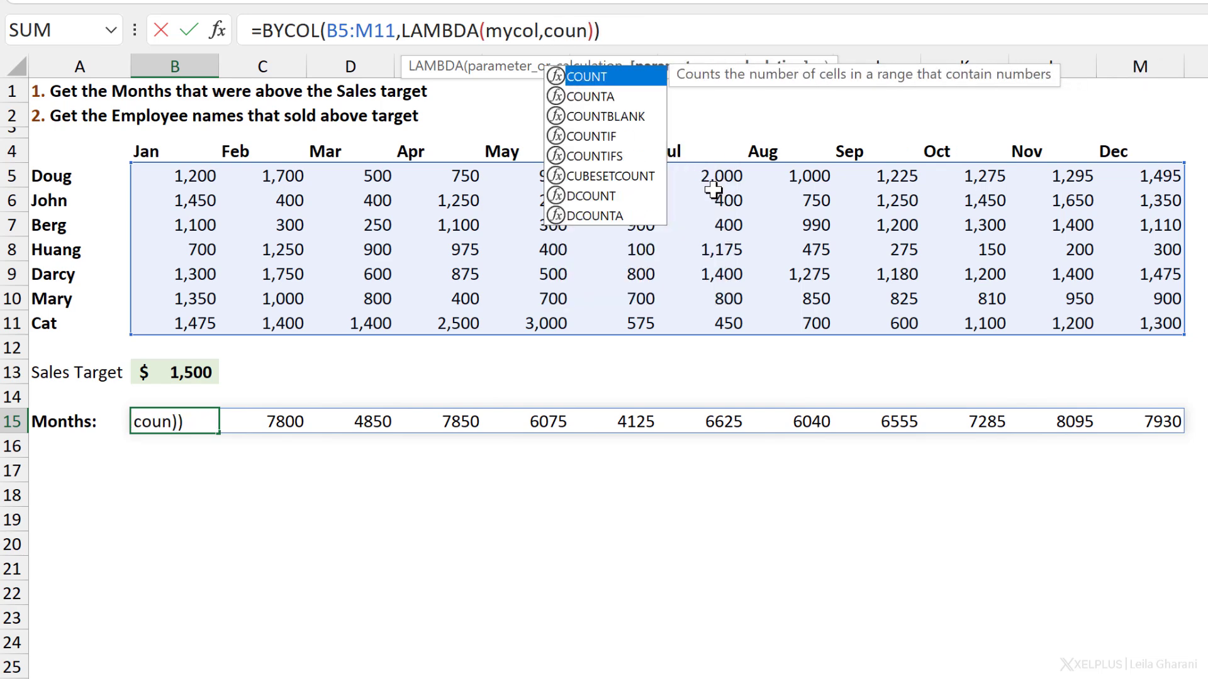
type("tif(")
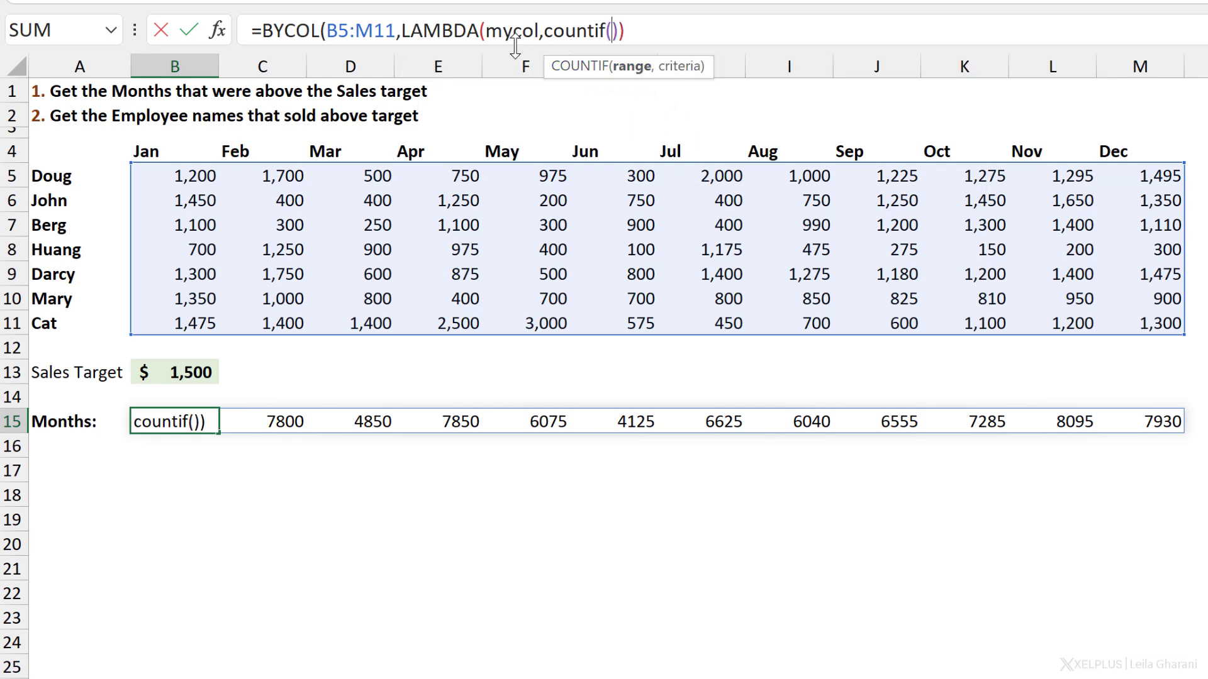
type("mycol,")
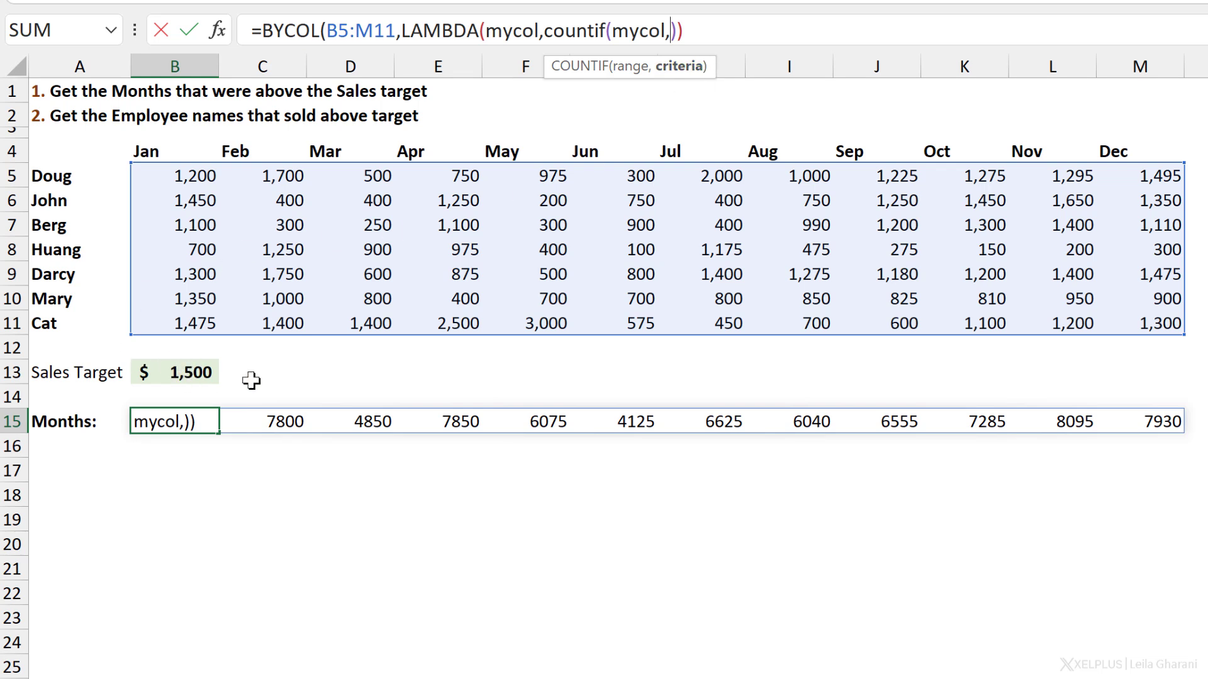
type("\">\"&")
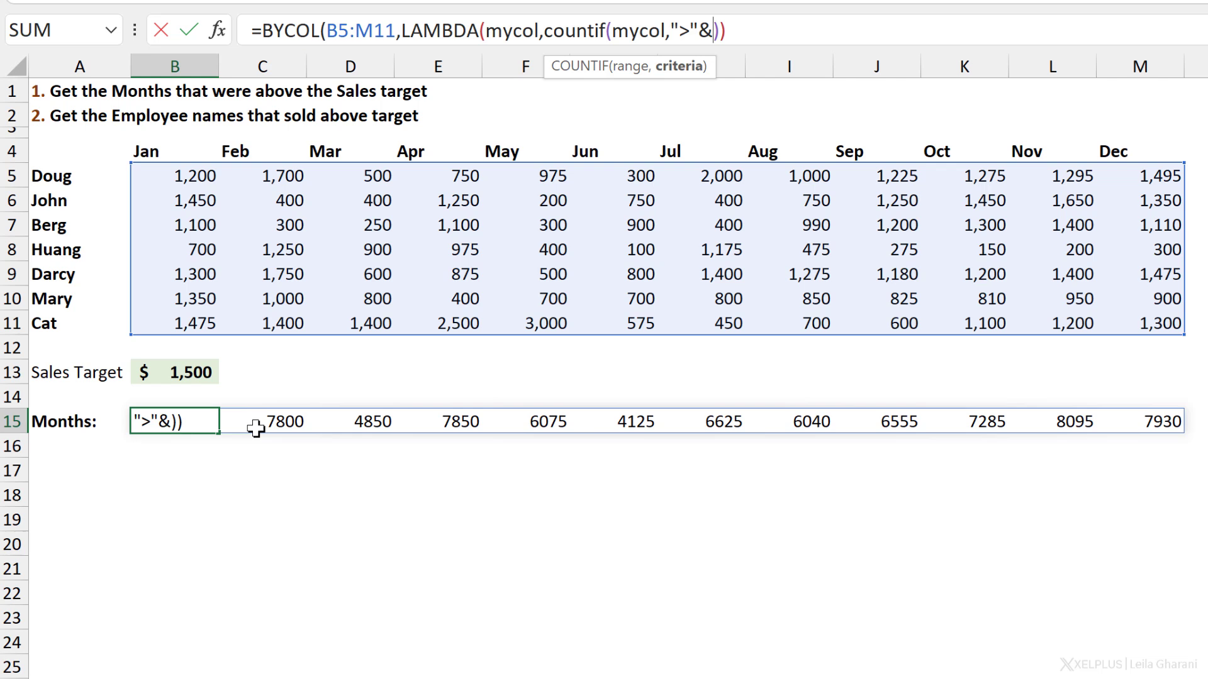
left_click(183, 372)
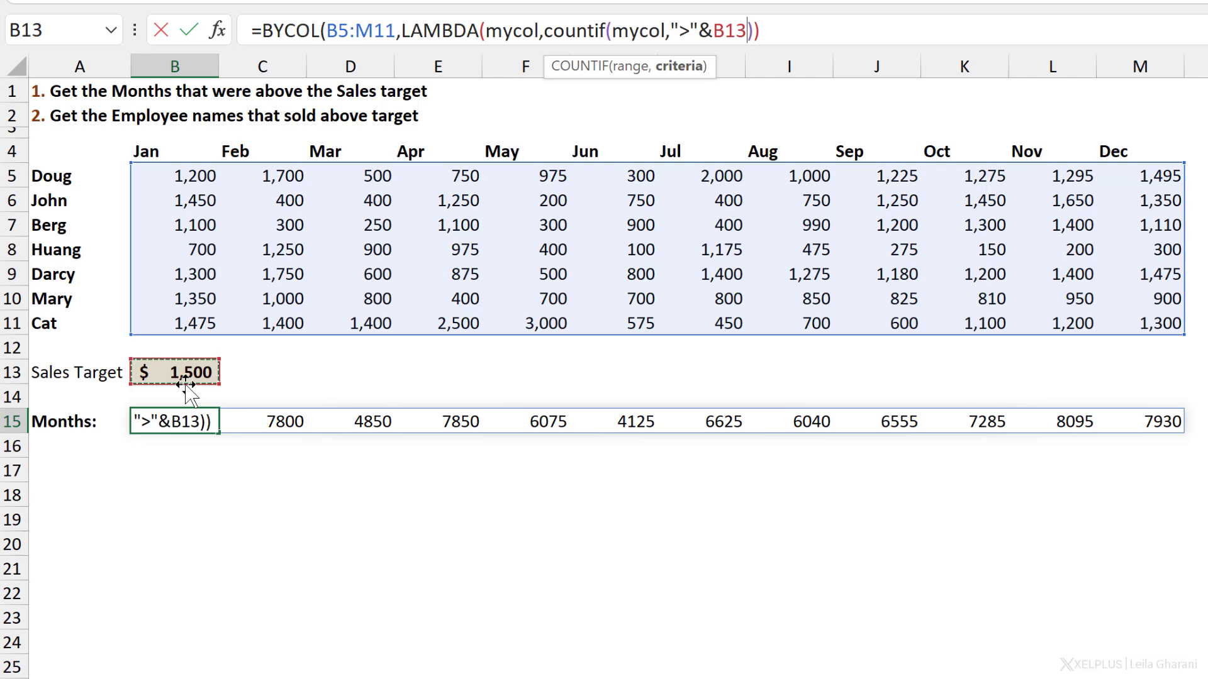
key("F2")
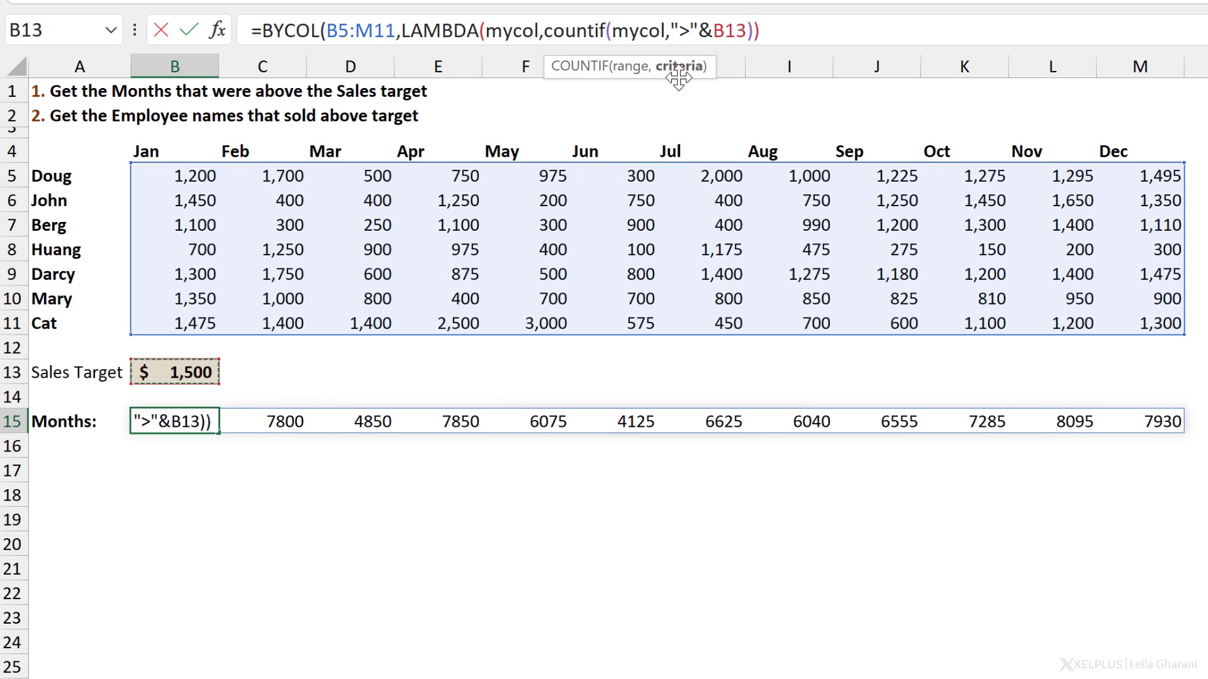
left_click(758, 30)
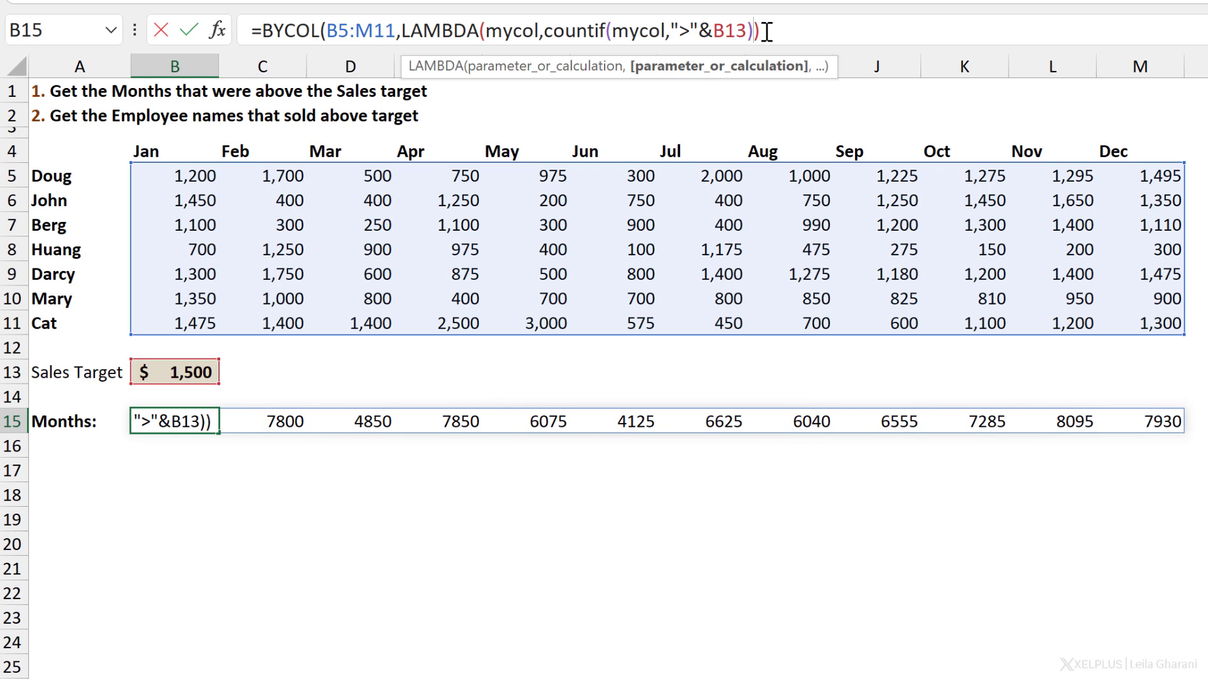
type(")")
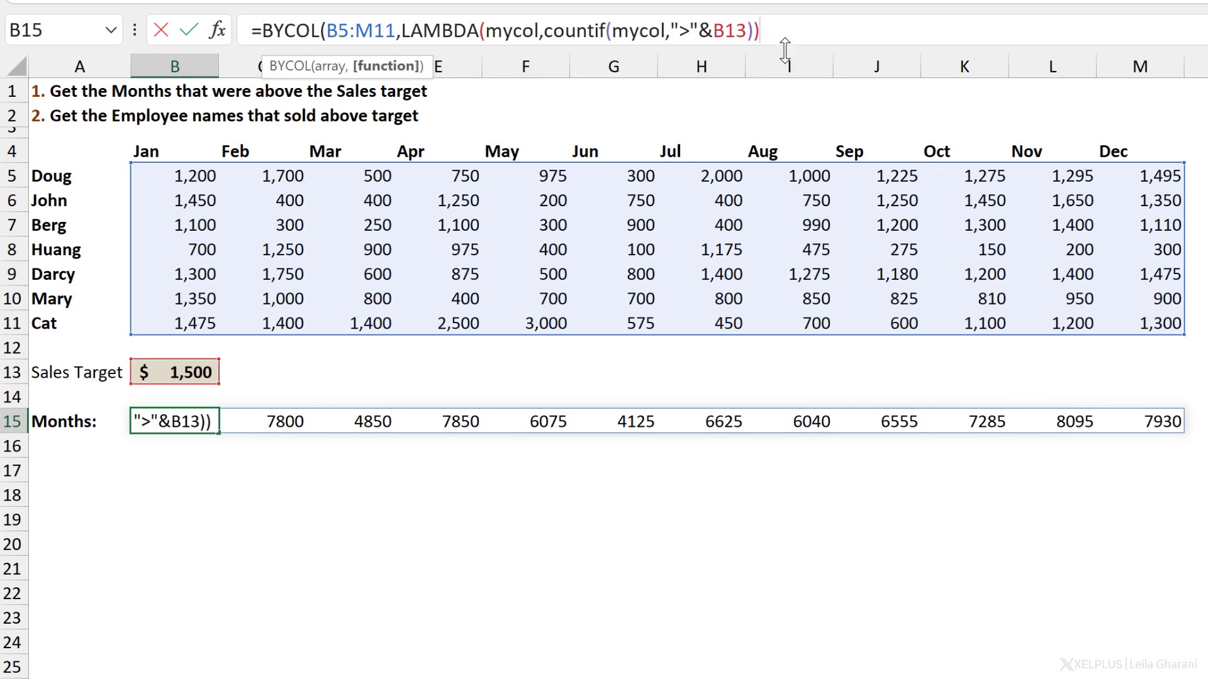
type(")")
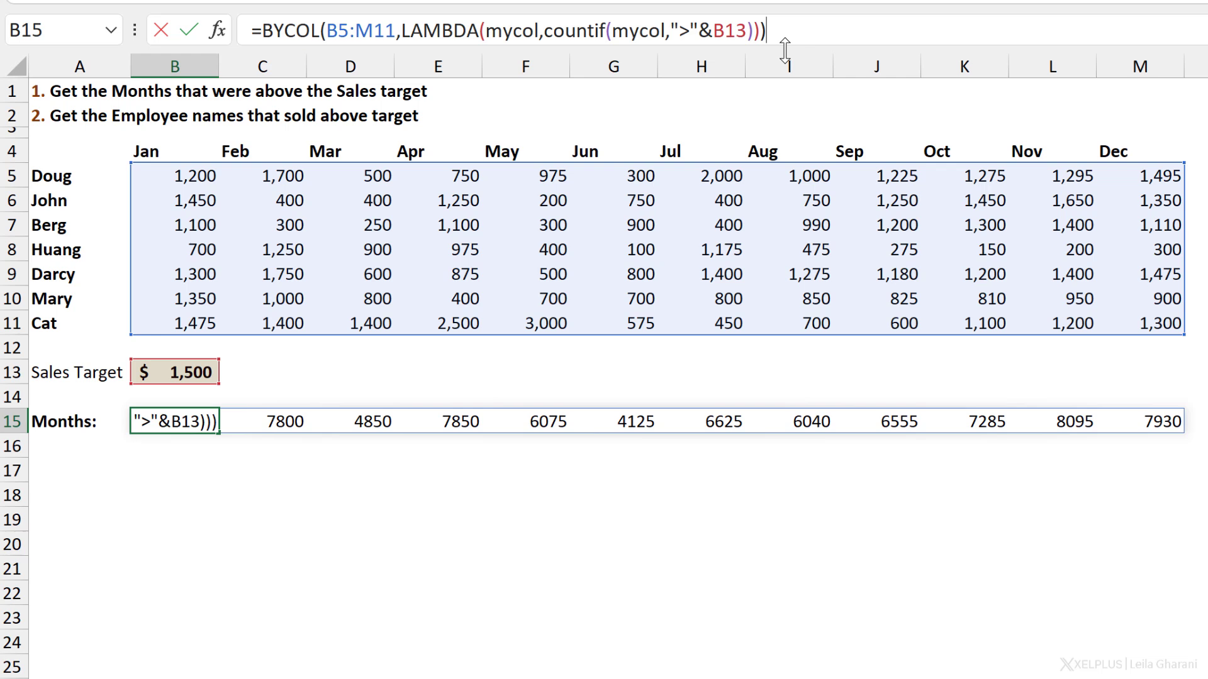
key("Return")
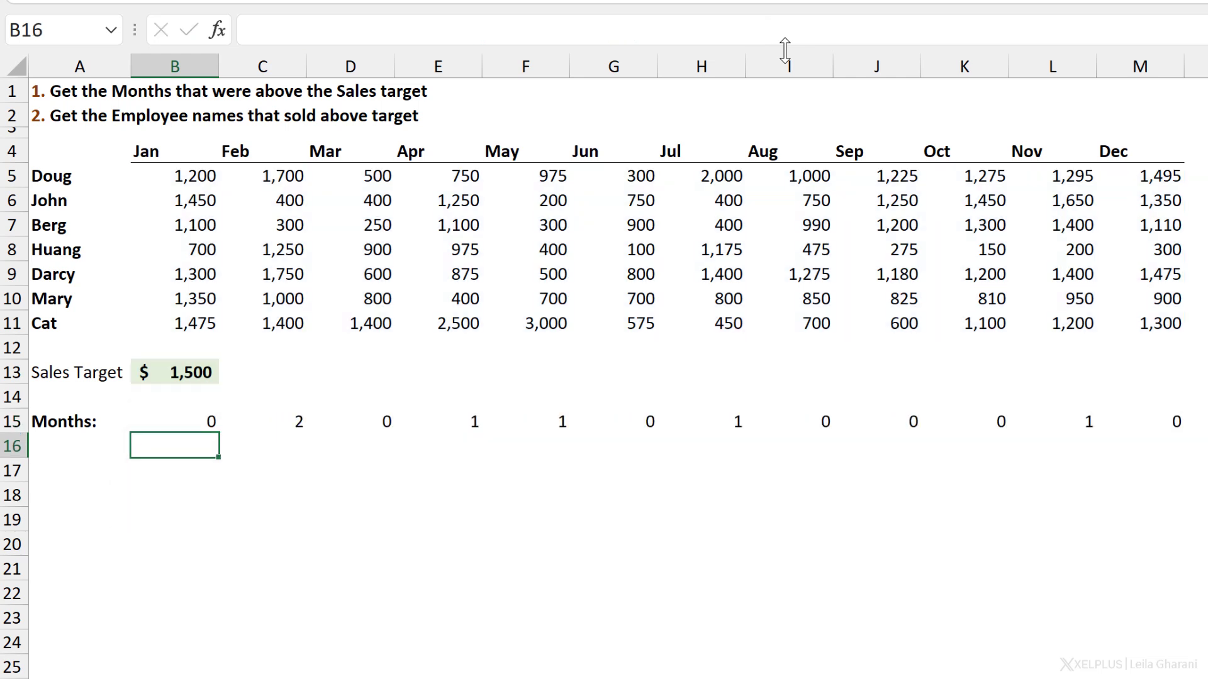
Verify the February count of 2 in C15 against its above-target sales in C5 and C9, and check D15.
left_click(216, 422)
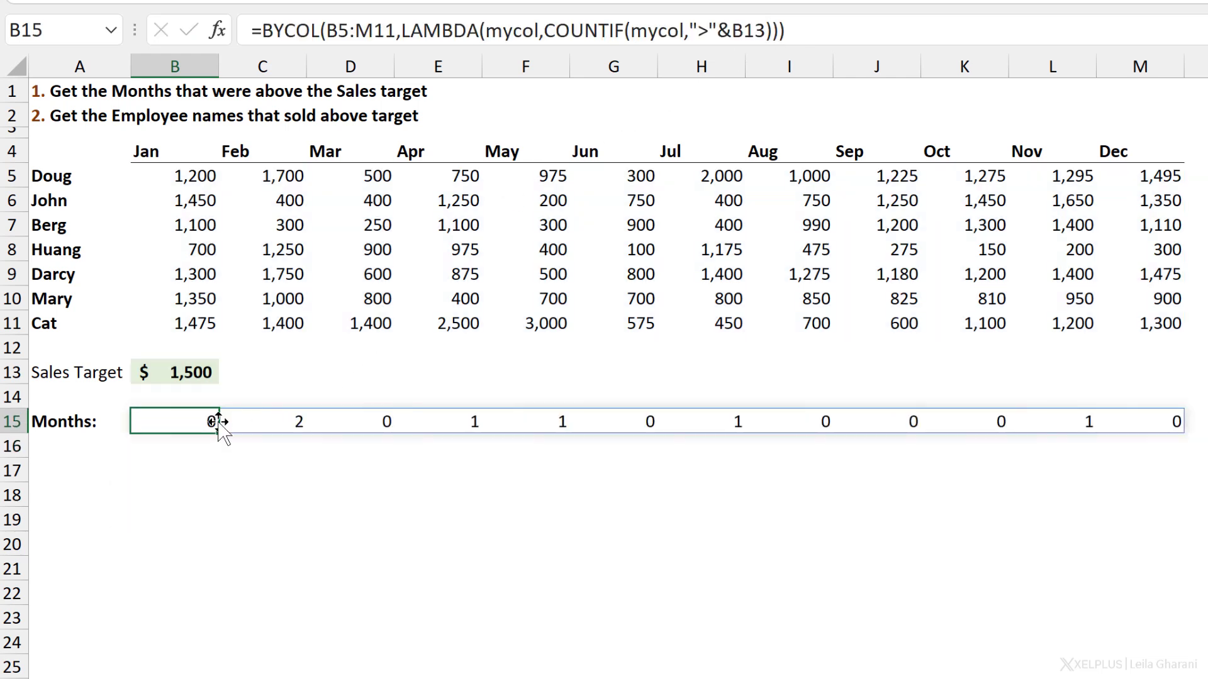
left_click(281, 420)
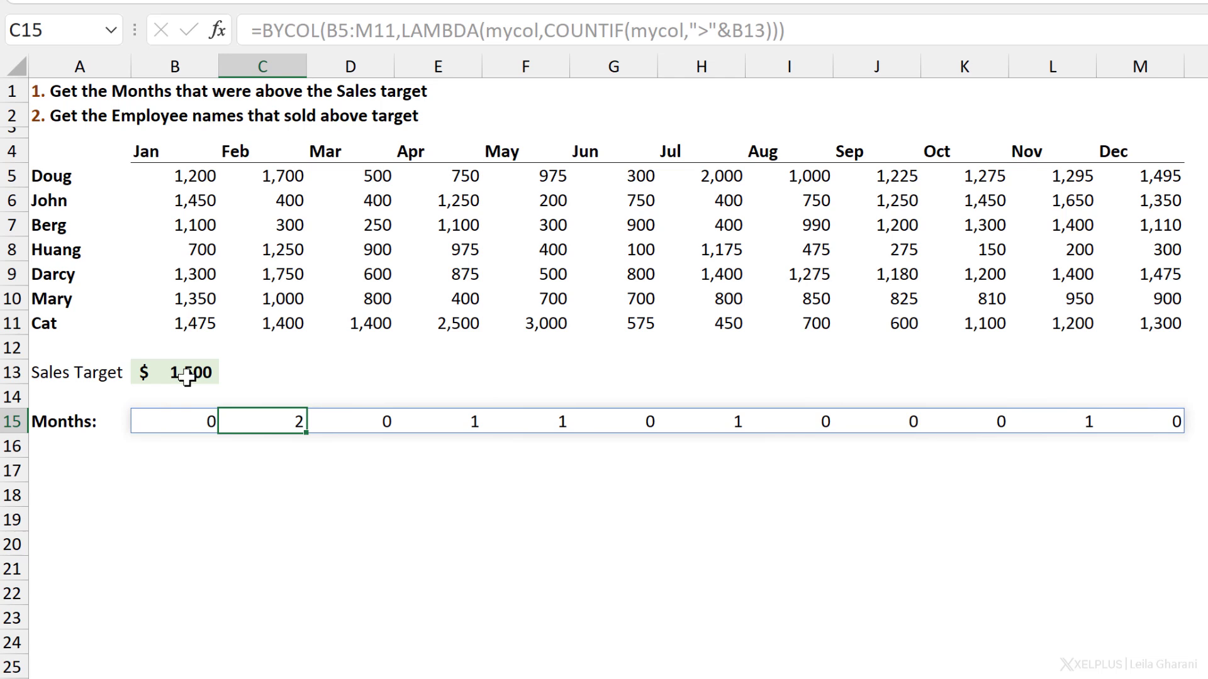
left_click(295, 277)
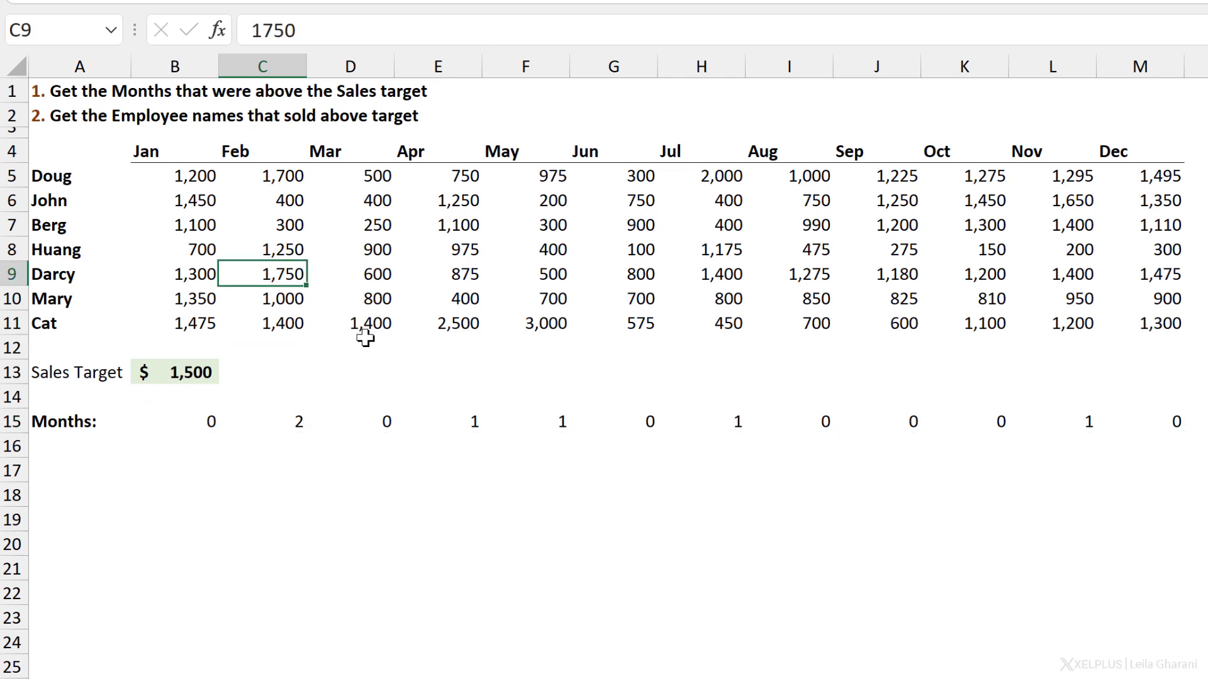
left_click(292, 181)
left_click(393, 421)
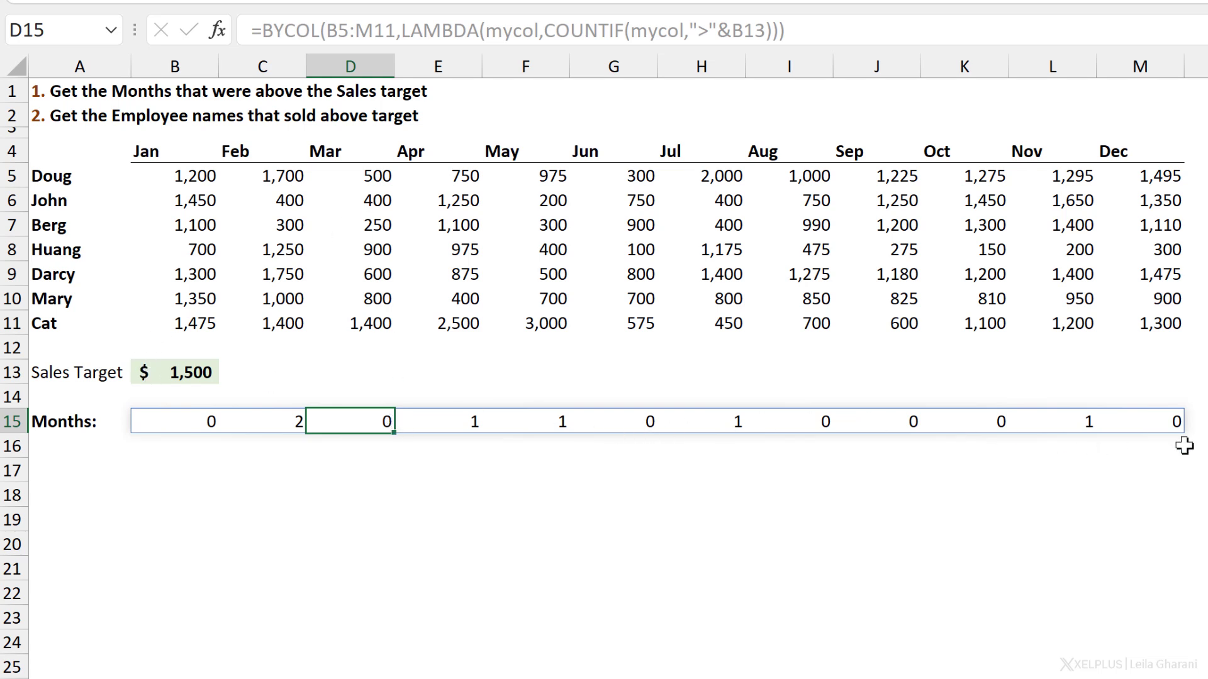
Begin wrapping B15's count formula in FILTER by inserting filter( after the equals sign.
left_click(142, 423)
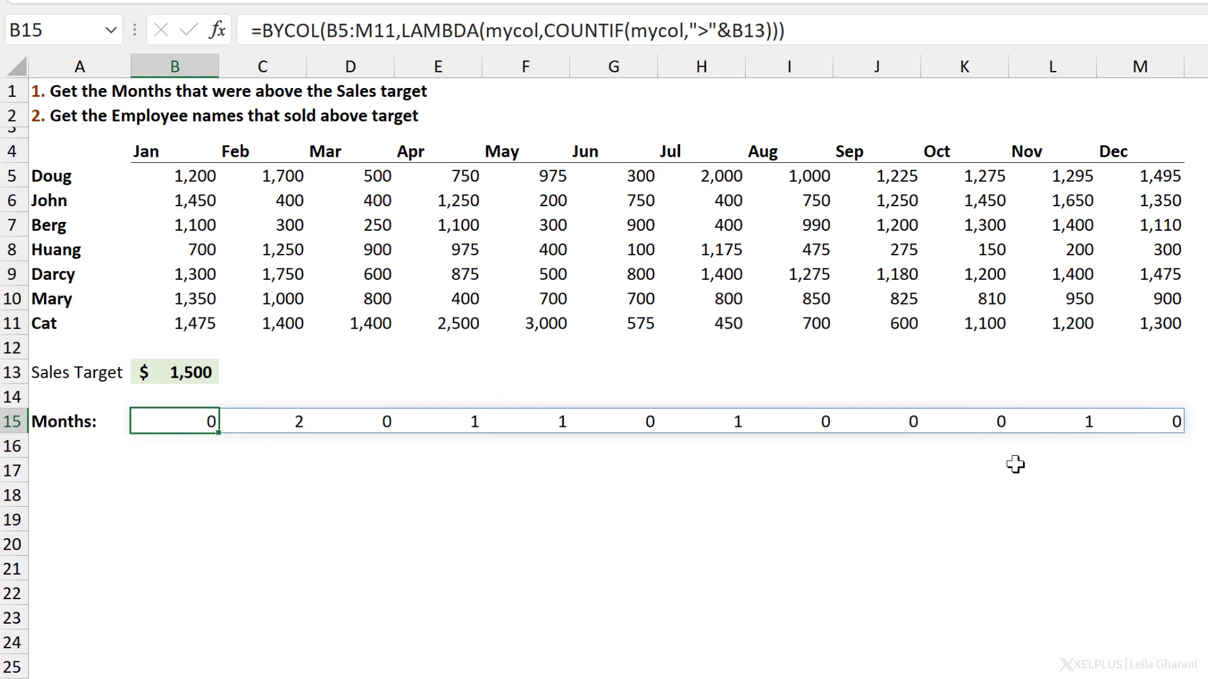
left_click(262, 31)
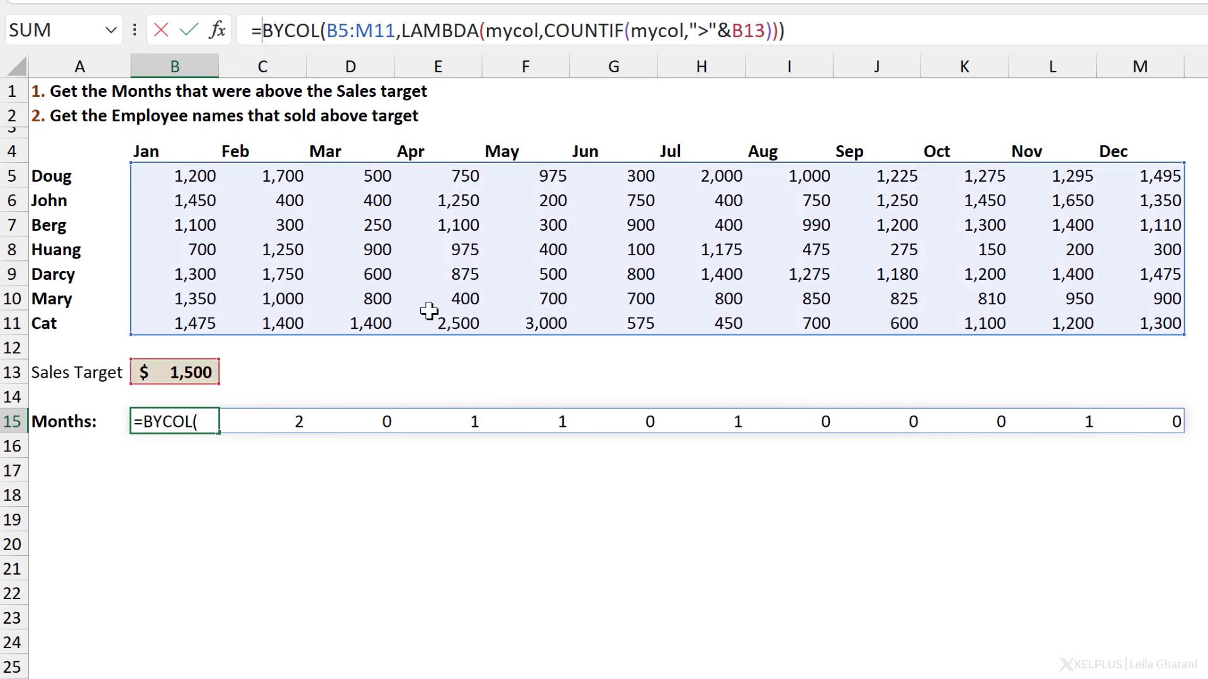
type("filte")
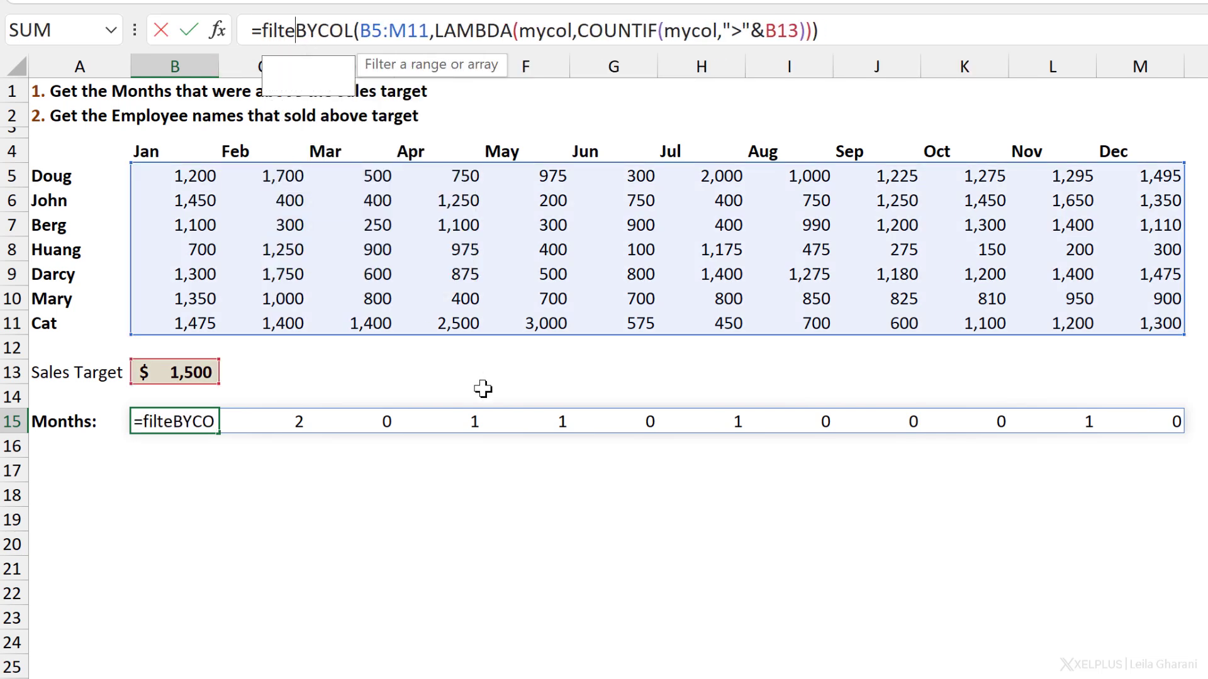
type("r(")
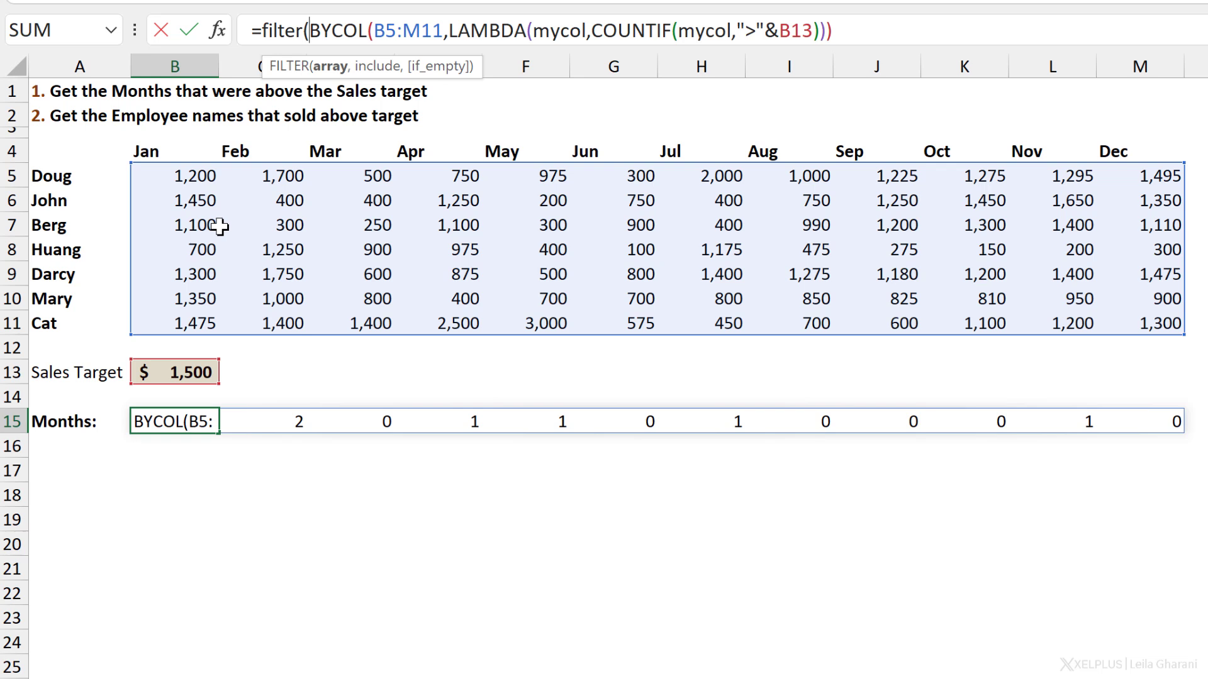
Complete FILTER(B4:M4, BYCOL(...)>0, "") so B15 lists Feb, Apr, May, Jul and Nov.
left_click_drag(157, 156, 1114, 155)
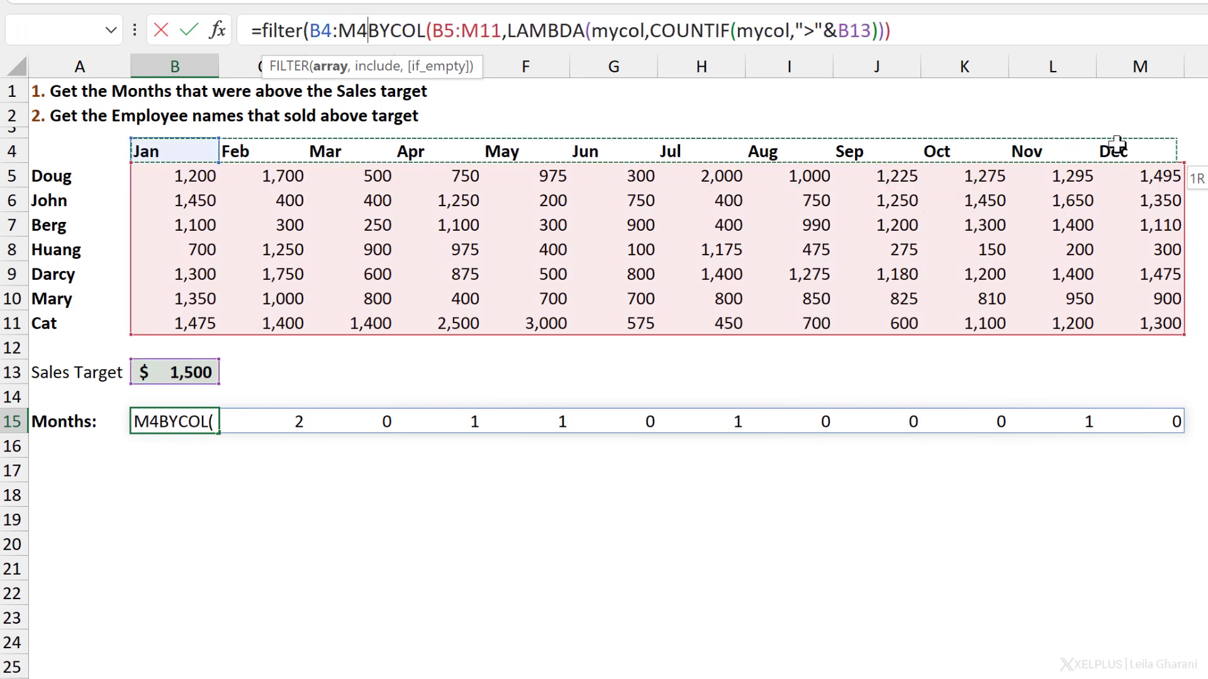
type(",")
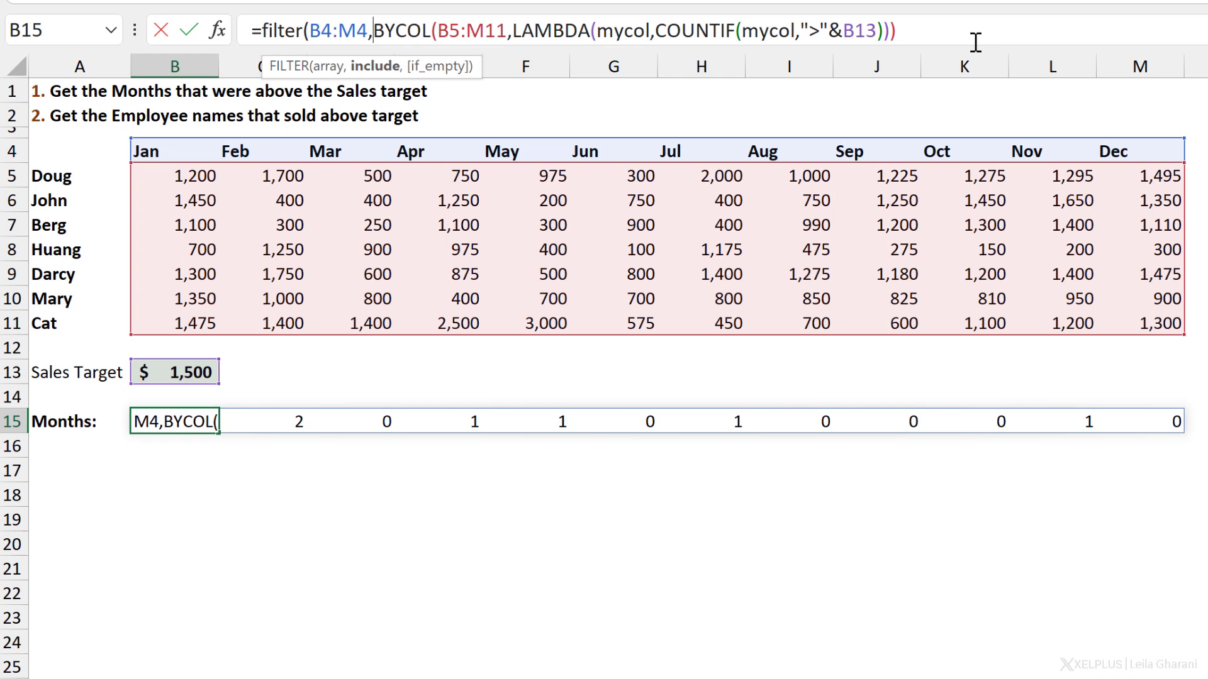
left_click(952, 30)
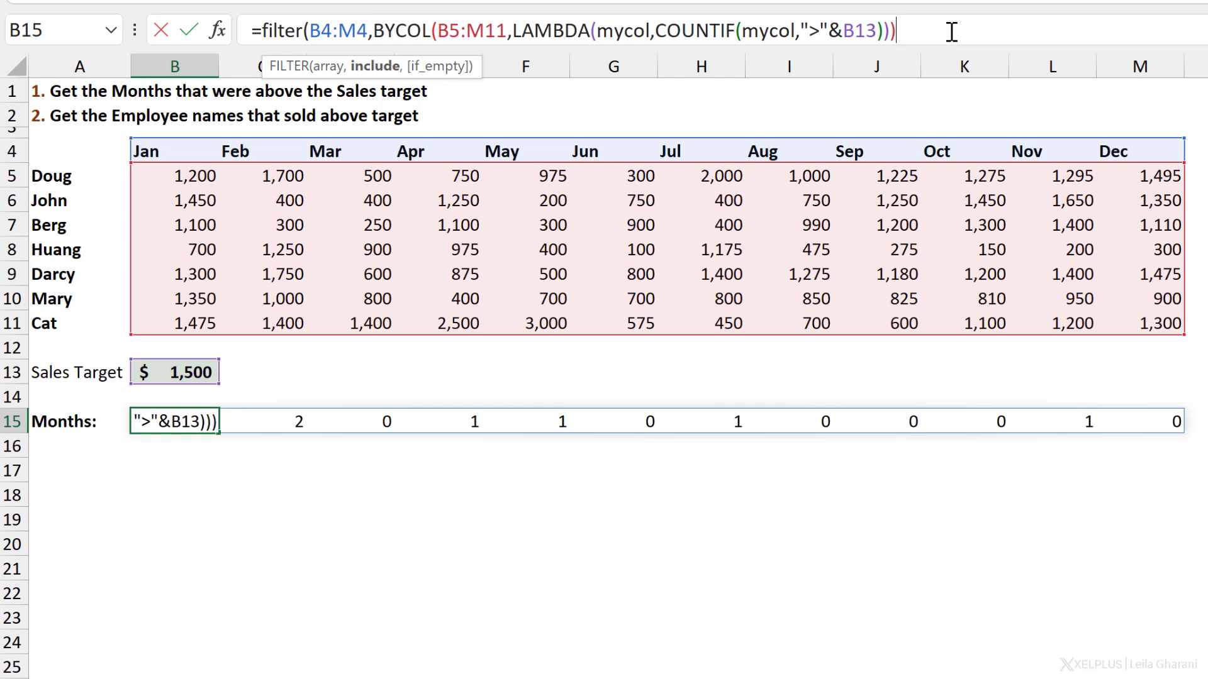
type(">")
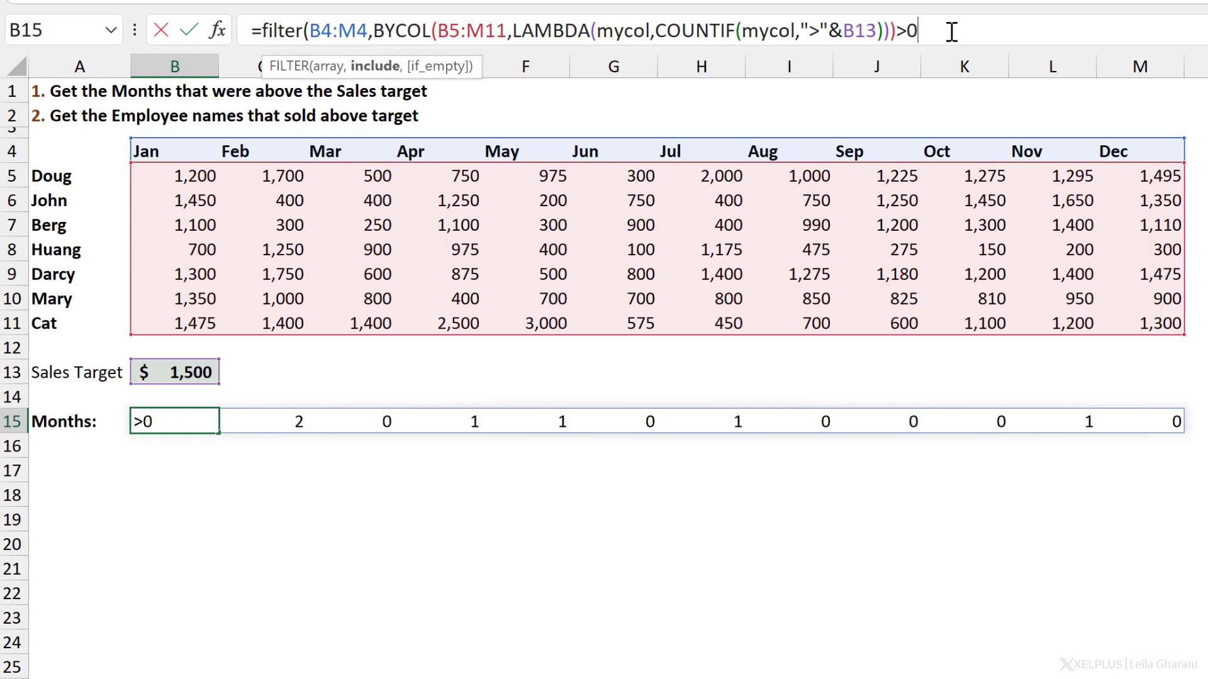
type("0,")
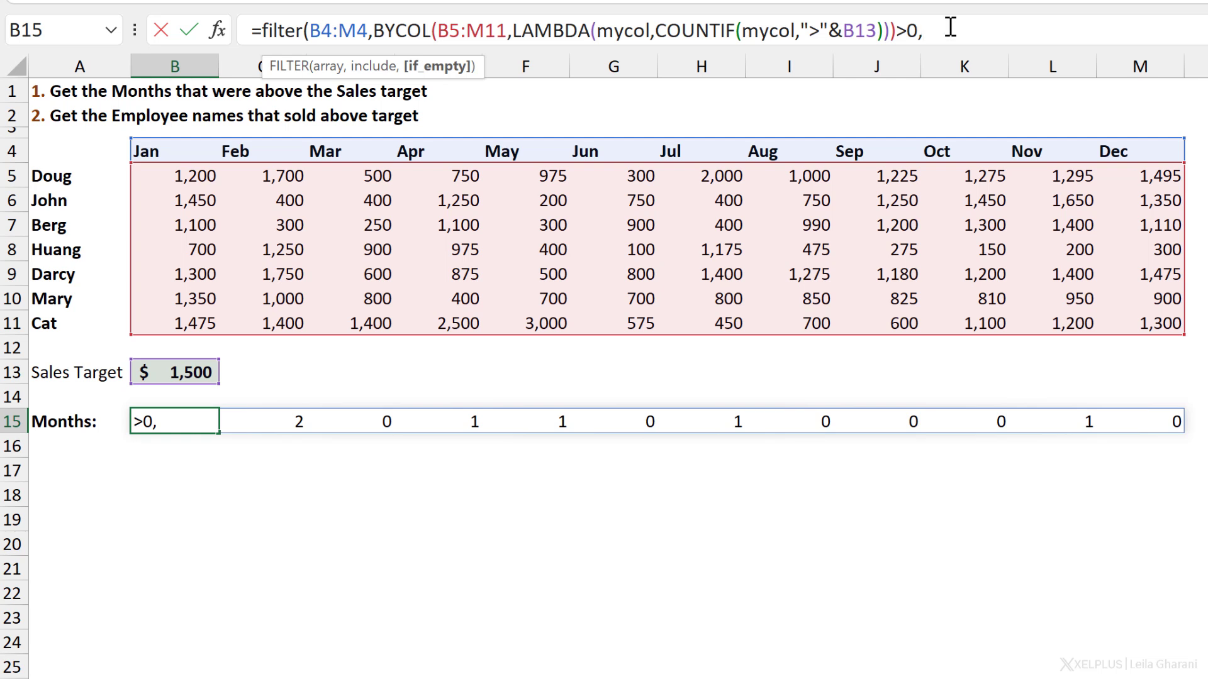
type("\"\")")
key("Return")
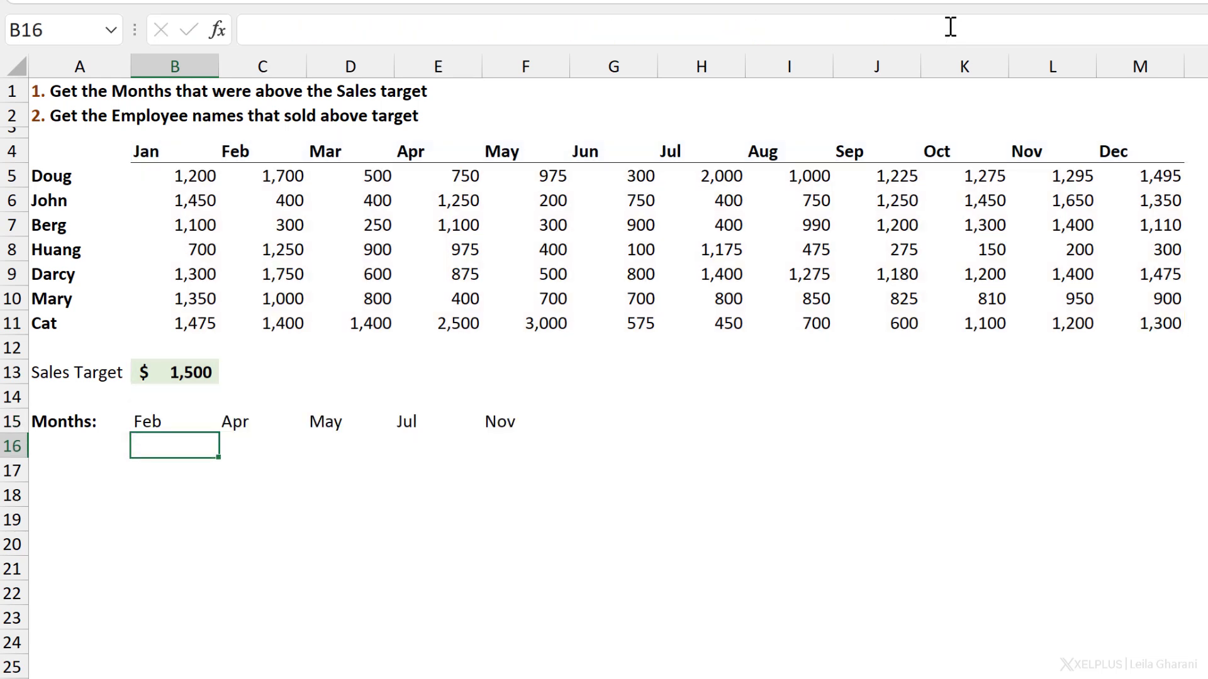
Wrap B15's formula in TRANSPOSE so the months spill down B15:B19.
left_click(162, 414)
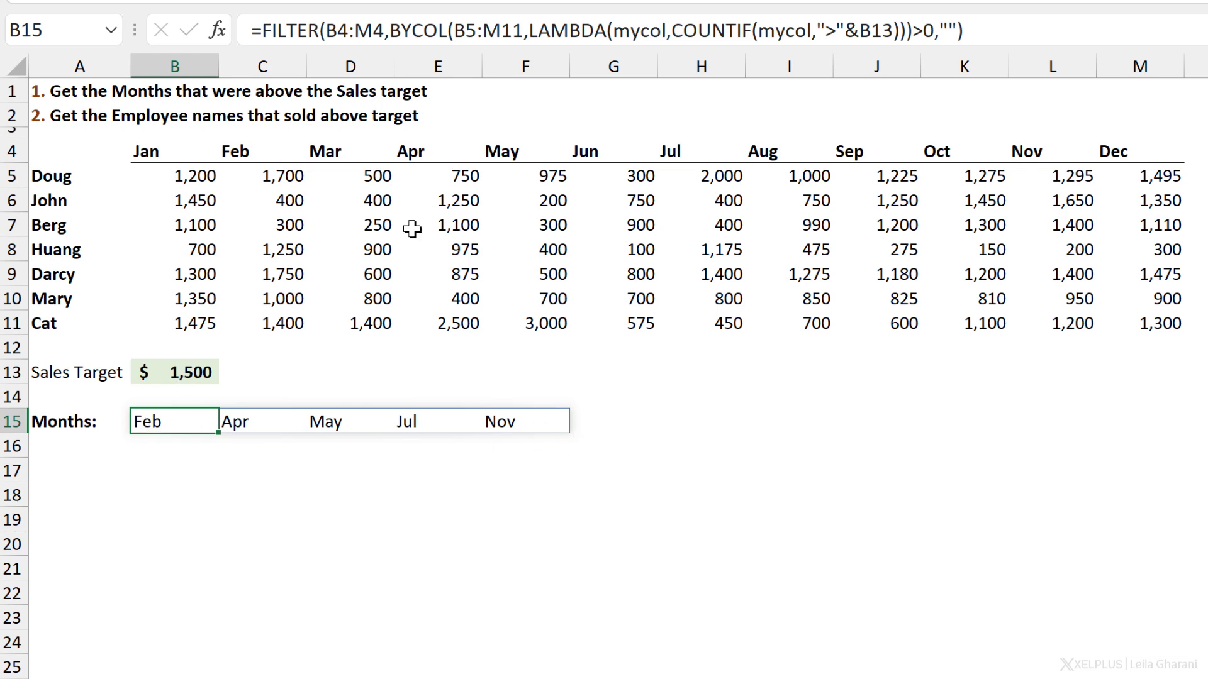
left_click(268, 40)
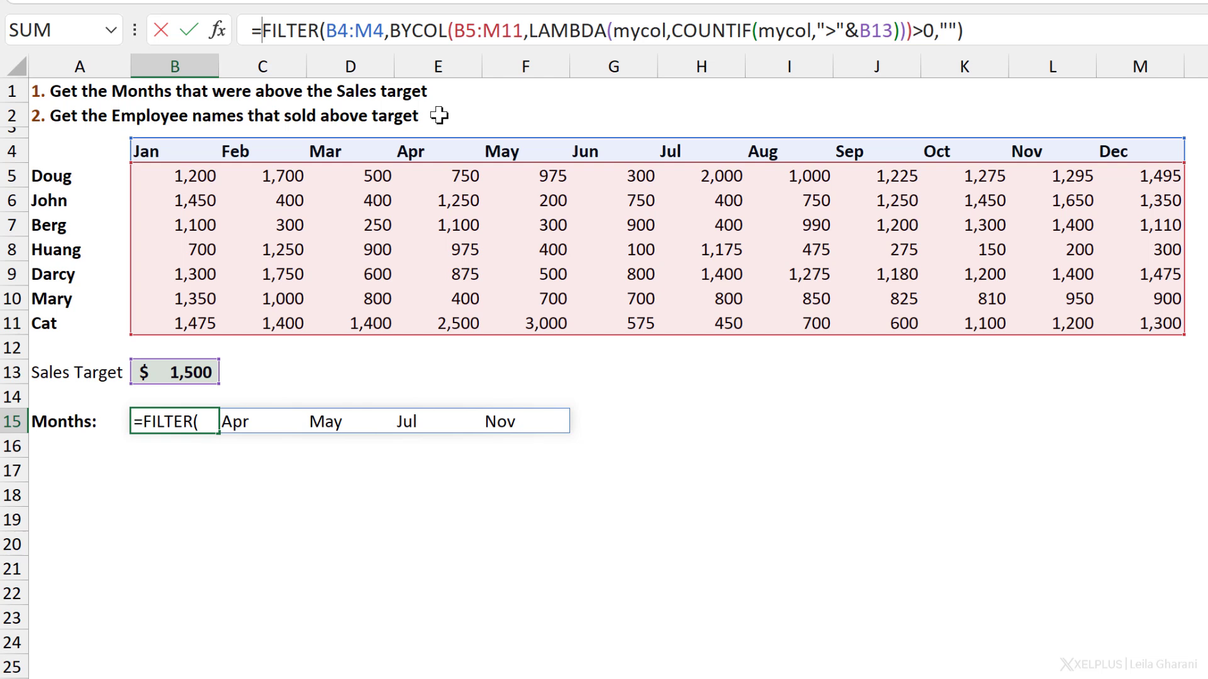
type("trans")
key("Tab")
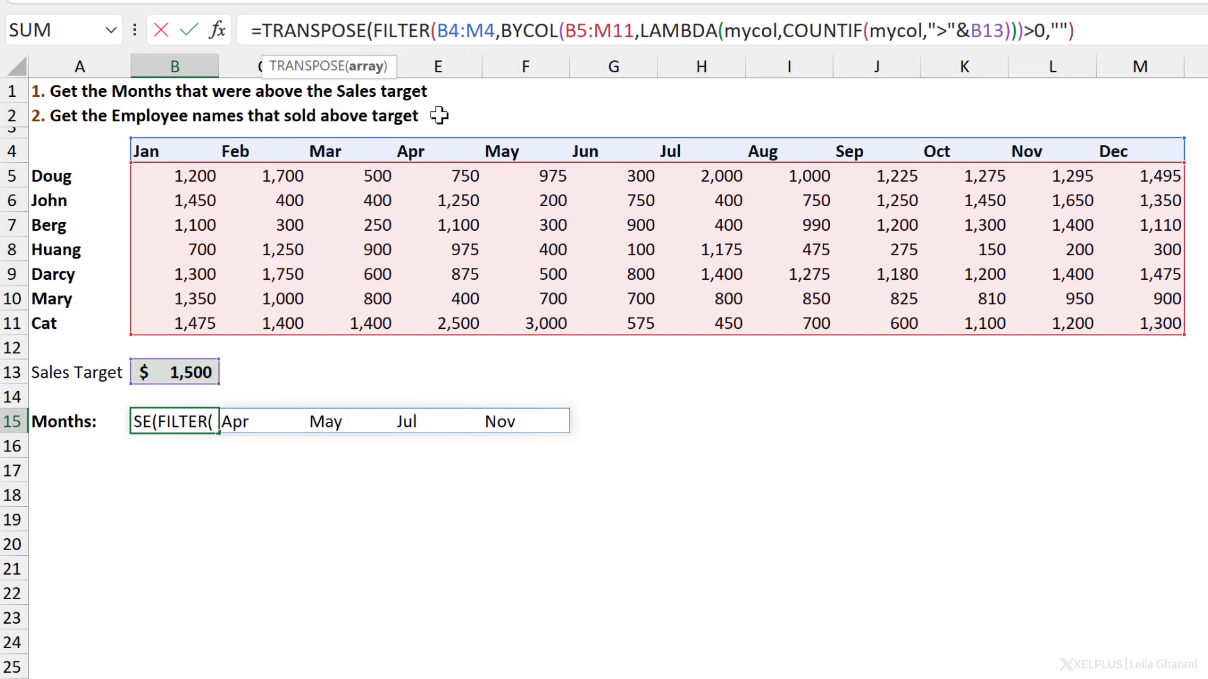
left_click(1118, 27)
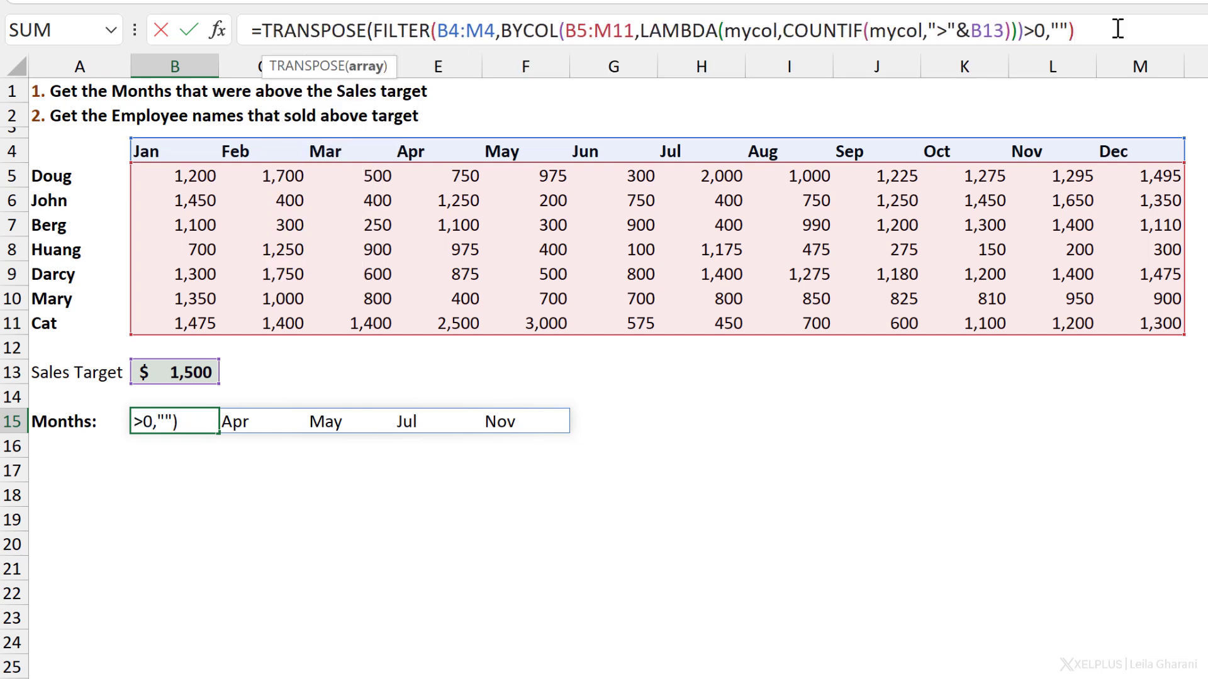
type(")")
key("Return")
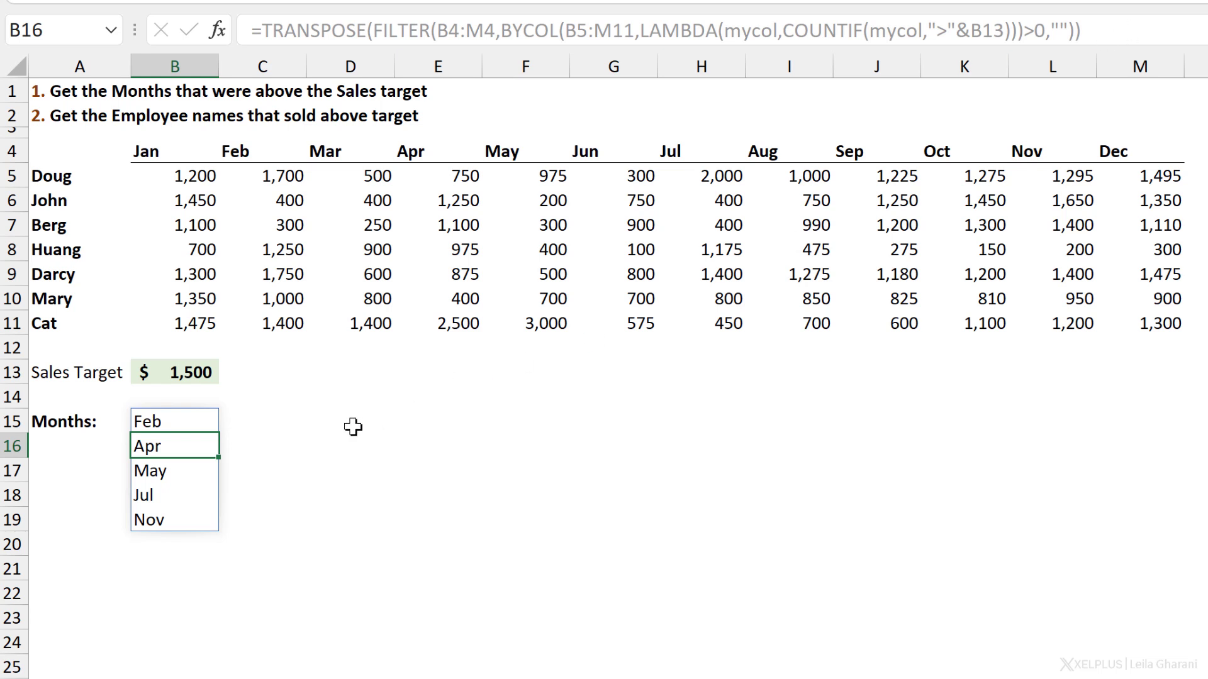
Try a 1,900 sales target, undo it back to 1,500, and inspect B15's formula.
left_click(186, 377)
type("1900")
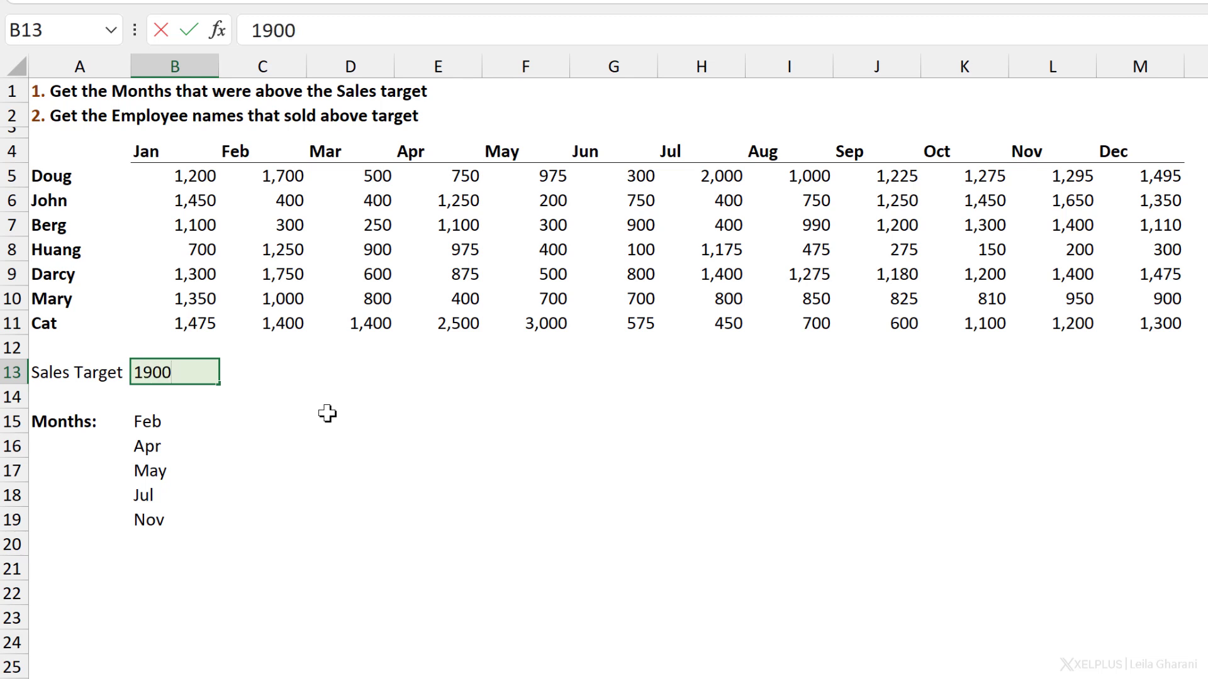
key("Return")
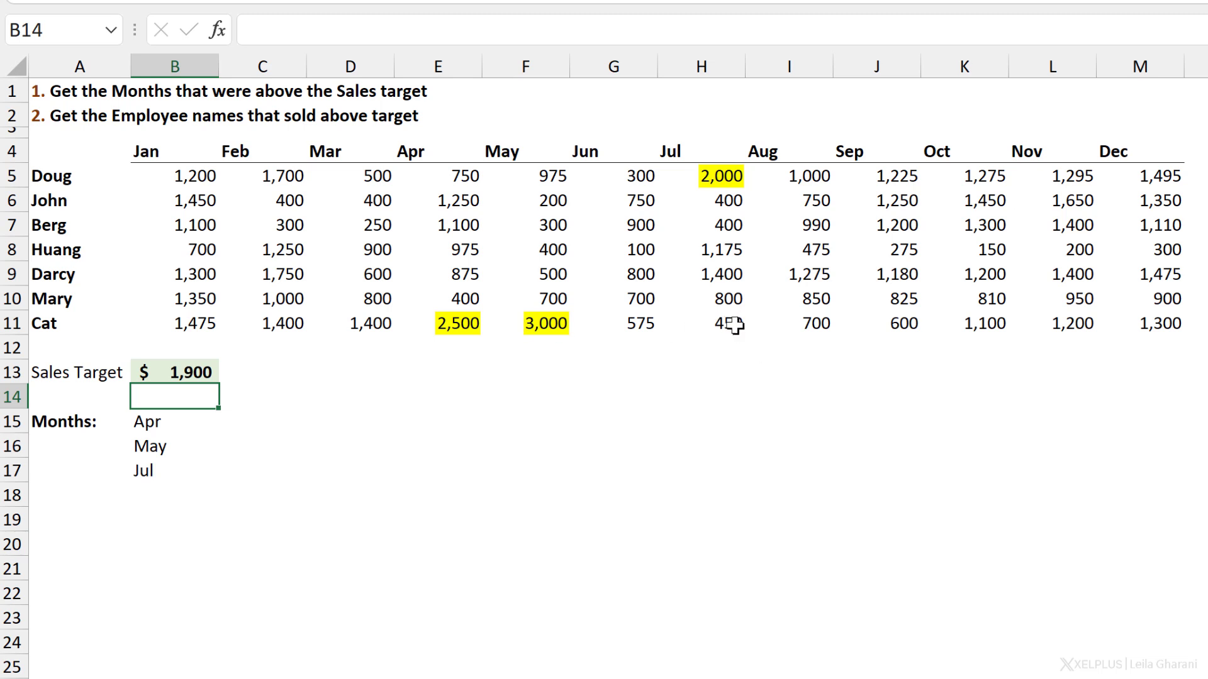
key("ctrl+z")
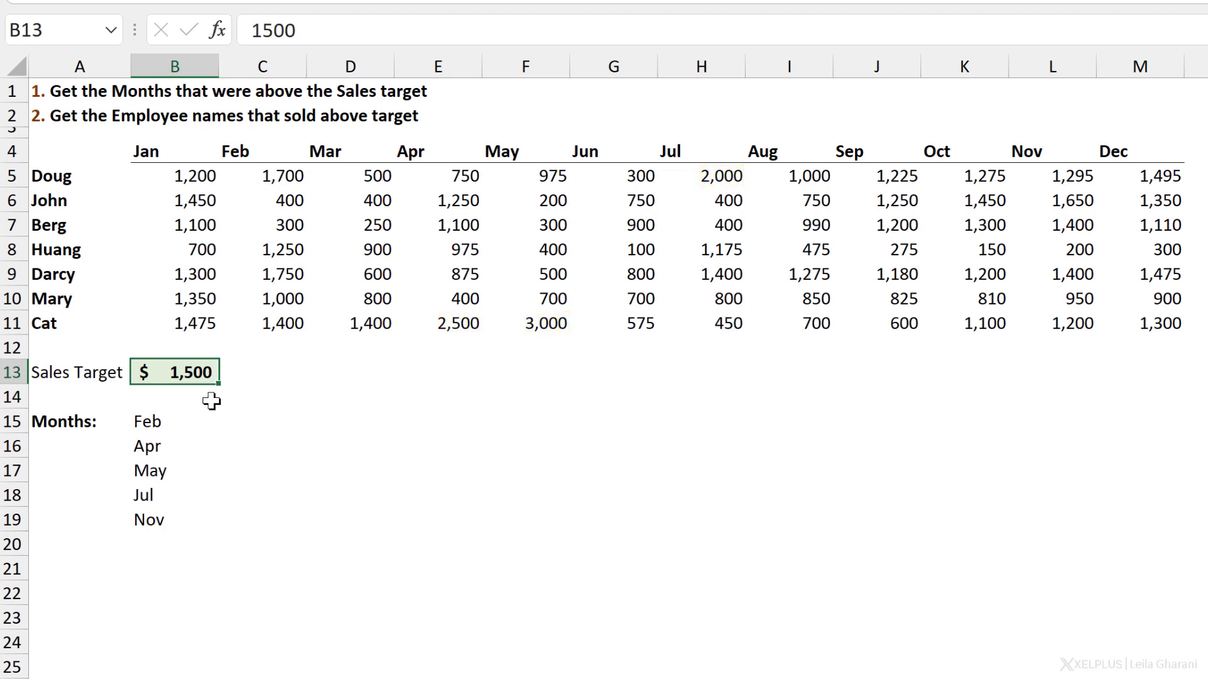
left_click(168, 424)
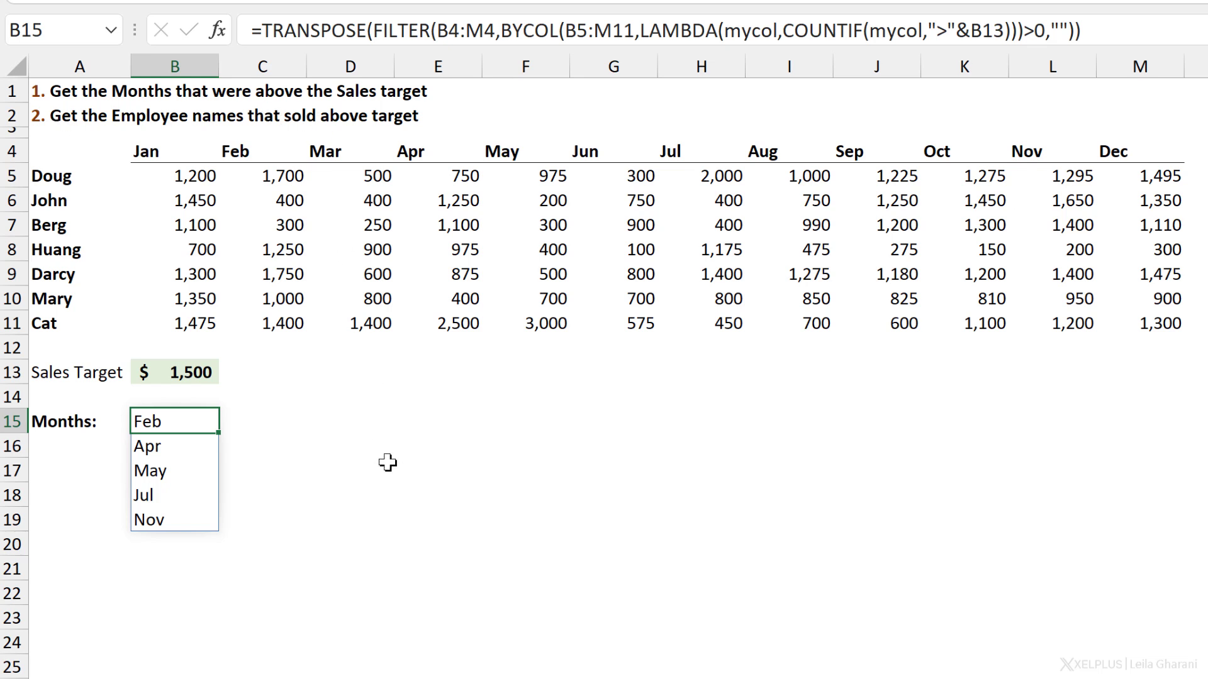
Type the heading Employees in D15.
left_click(381, 421)
type("Employees")
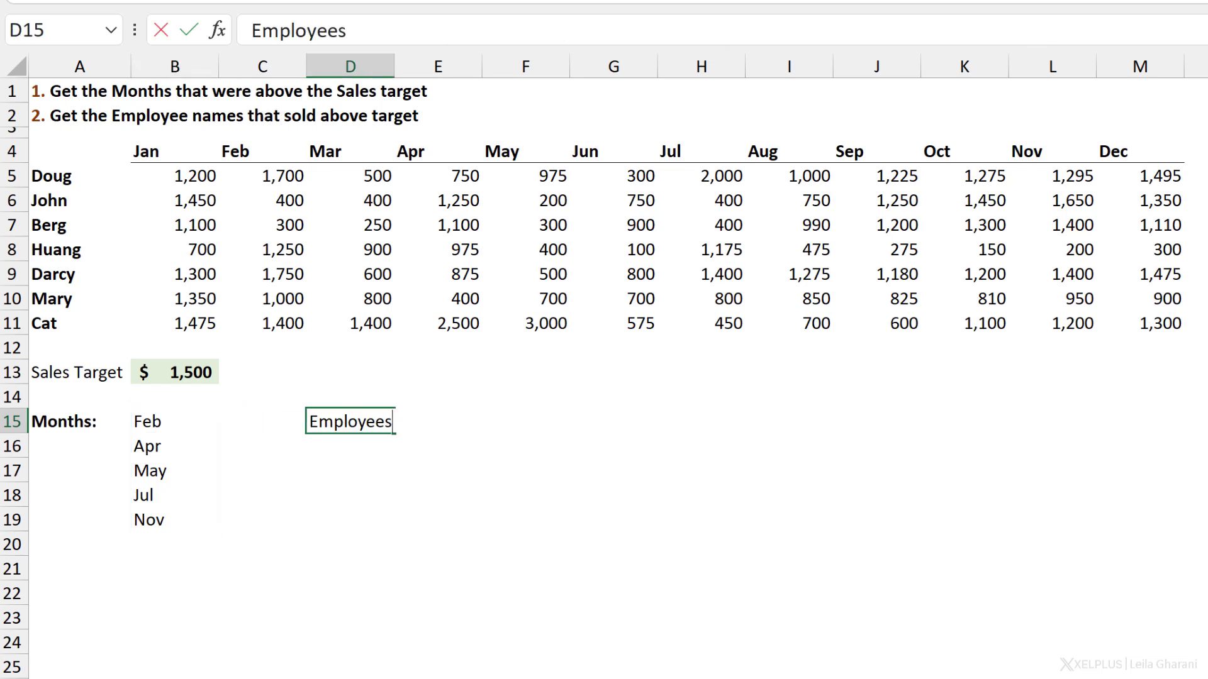
key("Tab")
Enter =BYROW(B5:M11,LAMBDA(myrow,COUNTIF(myrow,">"&B13))) in E15, spilling 2,1,0,0,1,0,2.
type("=byrow")
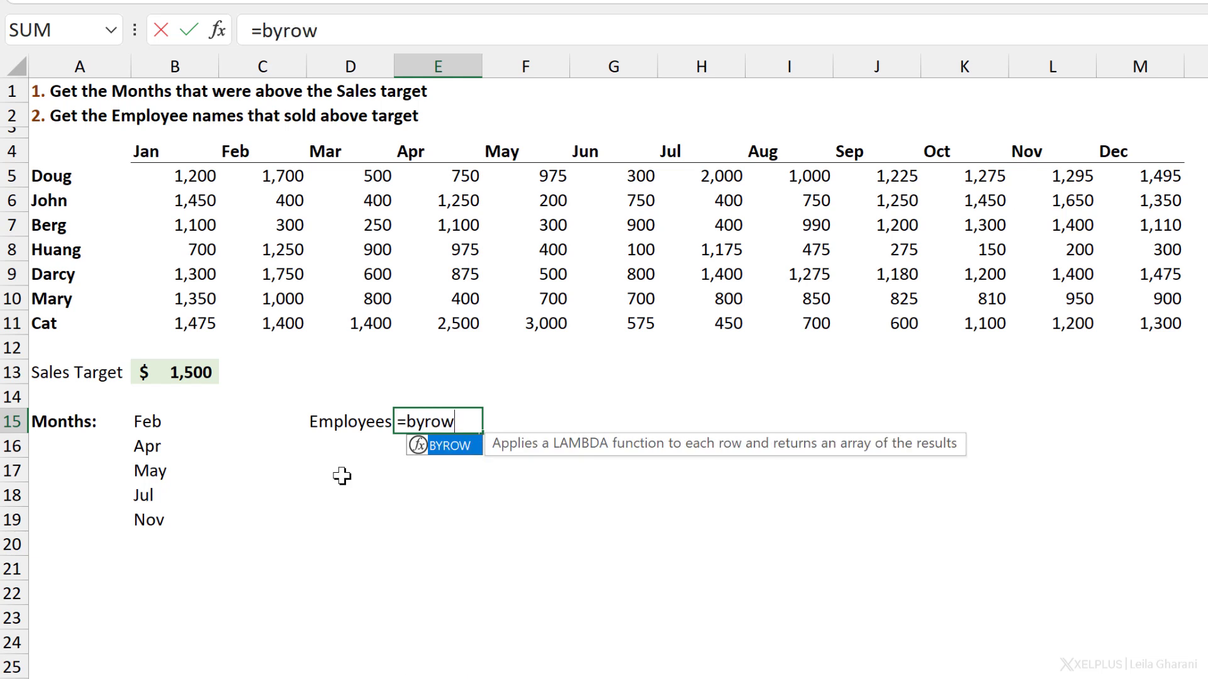
type("(")
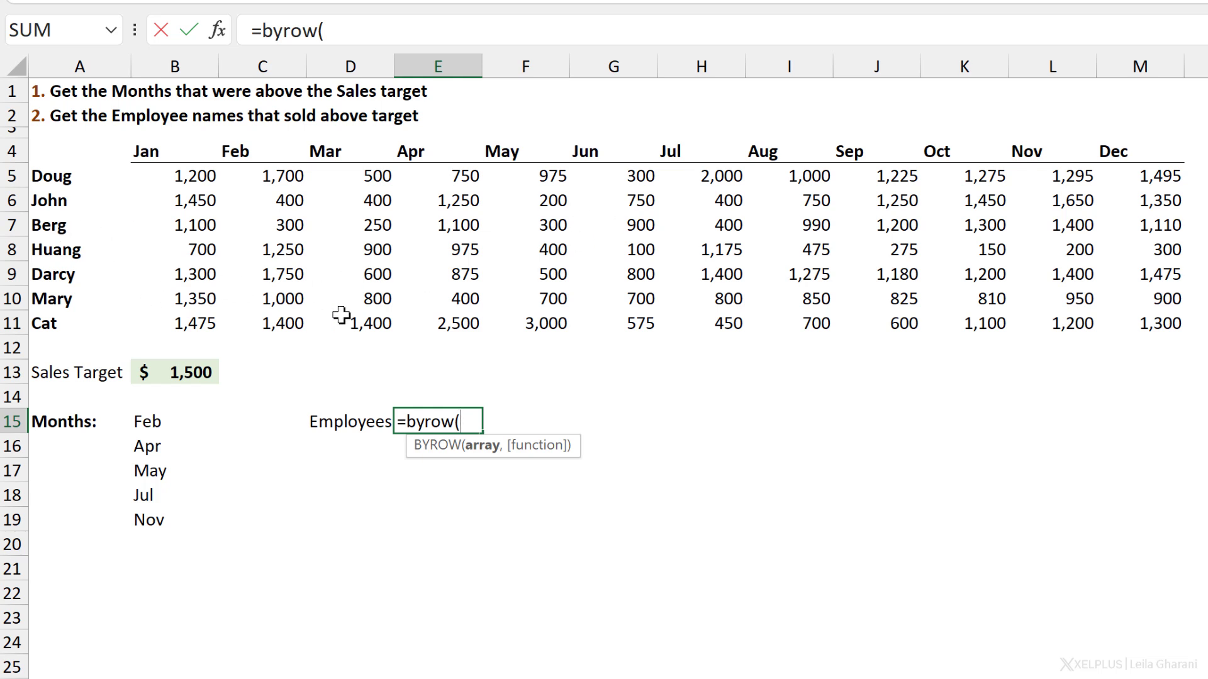
left_click_drag(210, 183, 1140, 337)
type(",")
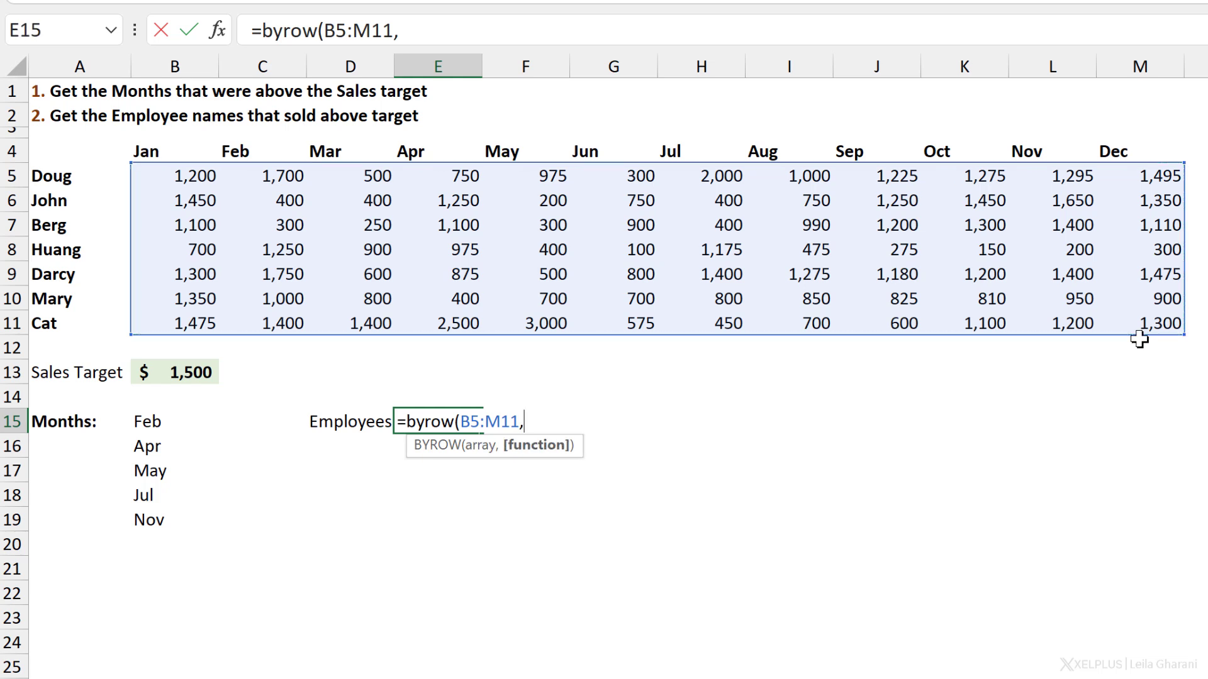
type("lam")
key("Tab")
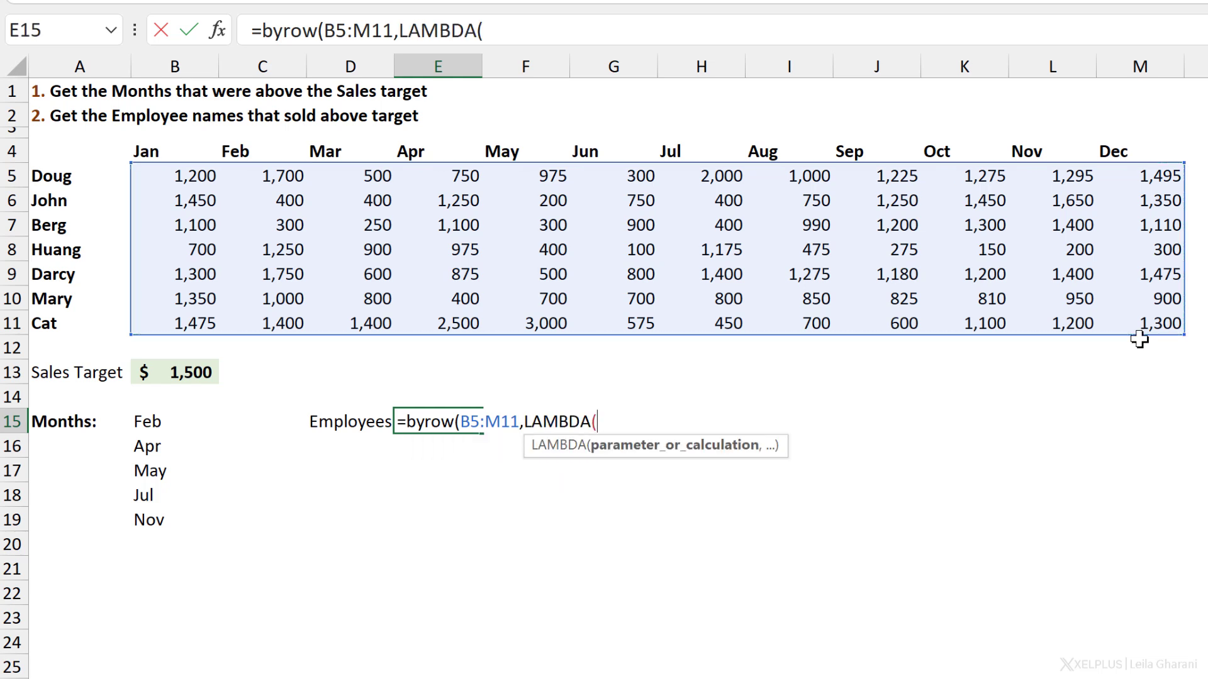
type("myrow,")
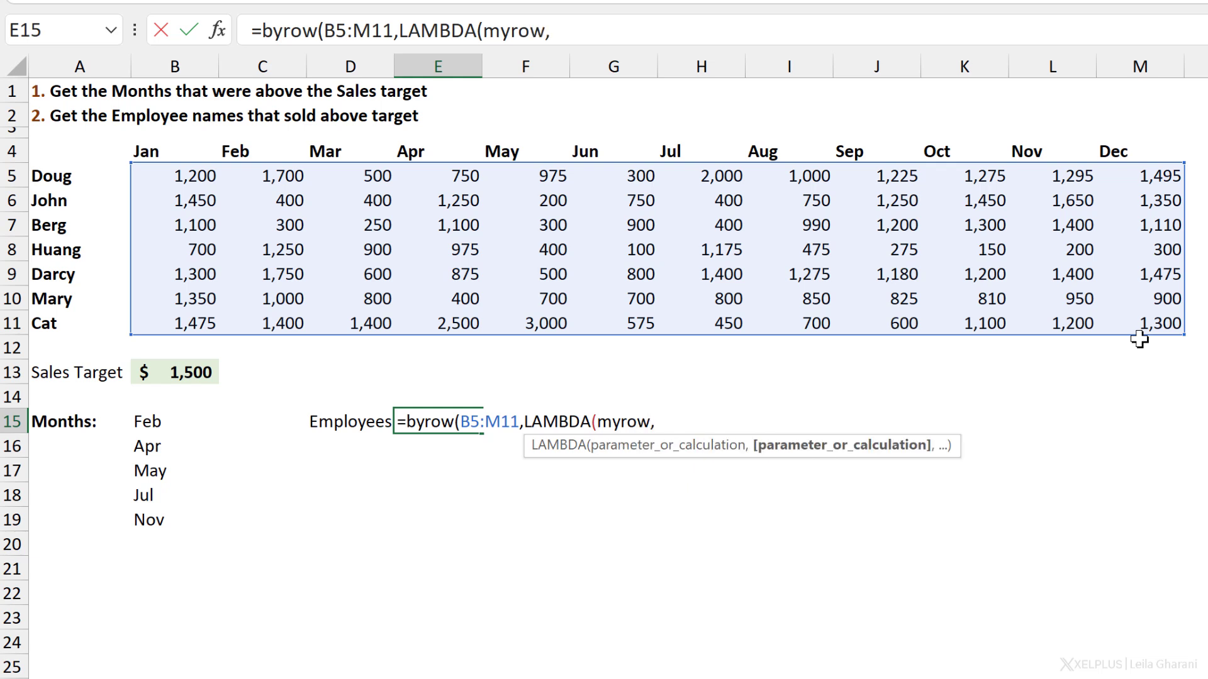
type("count")
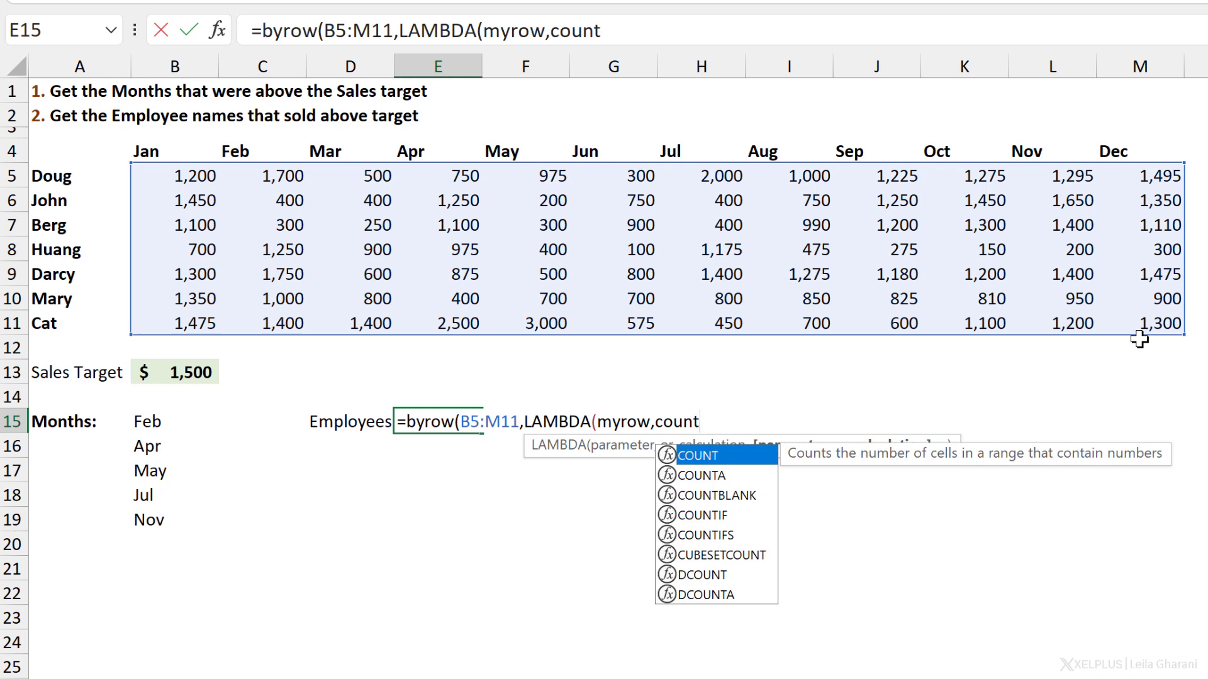
double_click(741, 513)
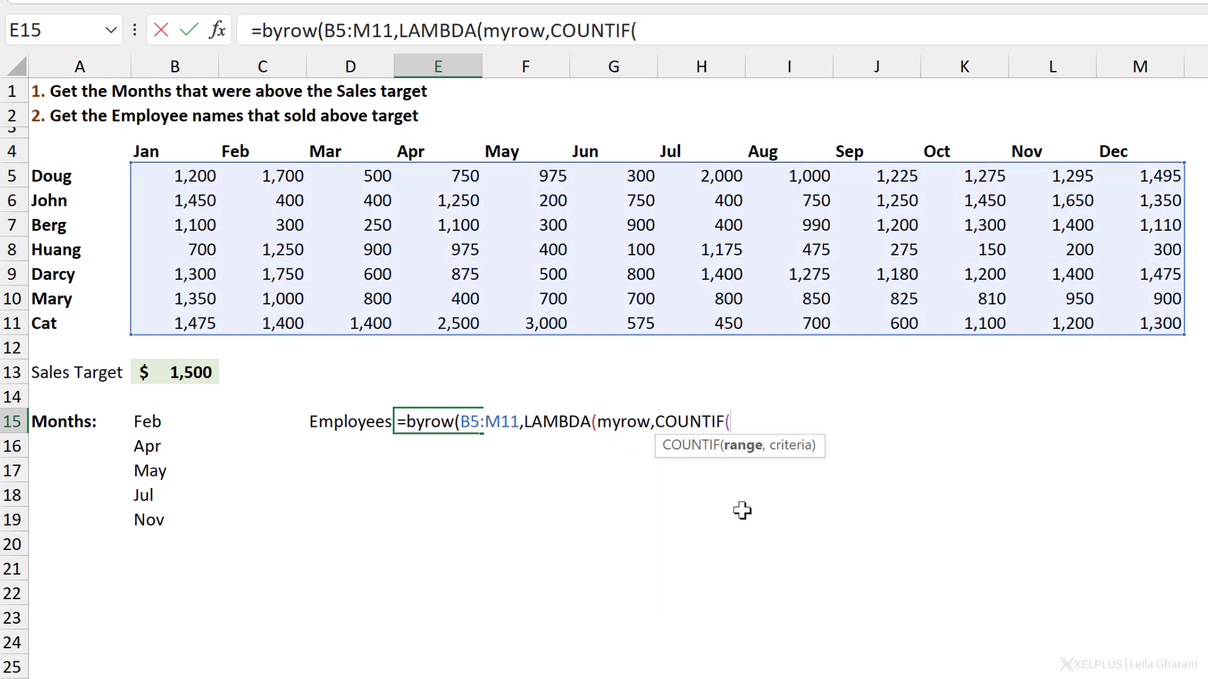
type("myrow")
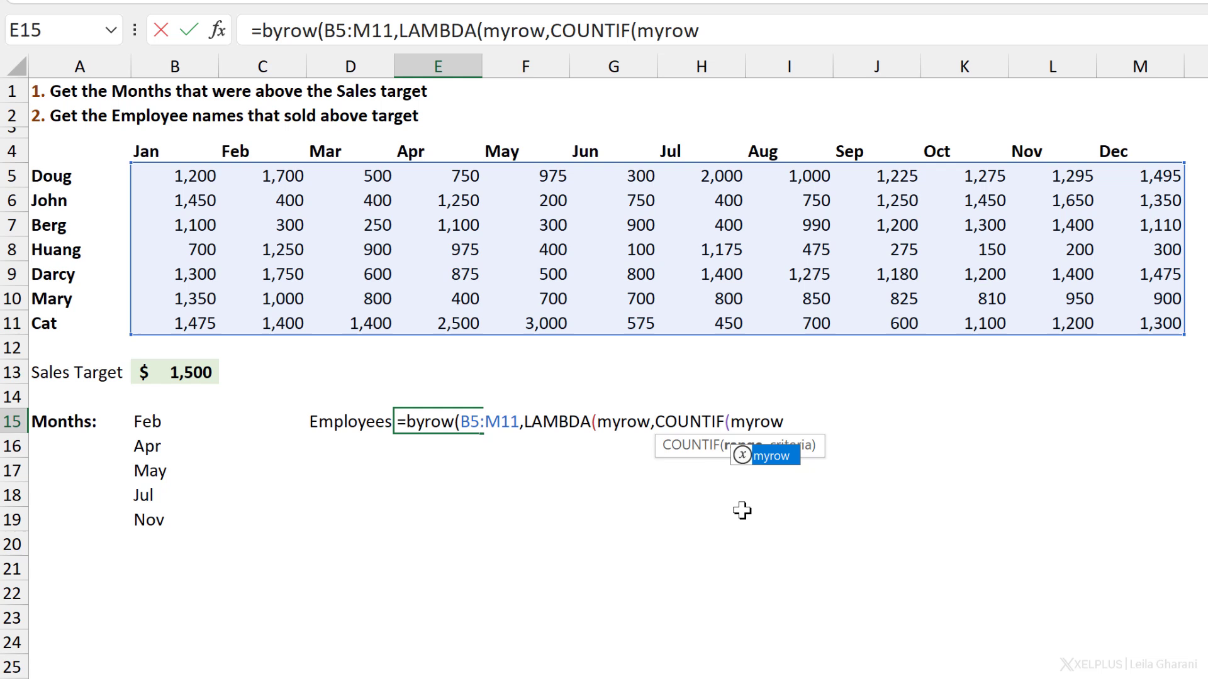
type(",")
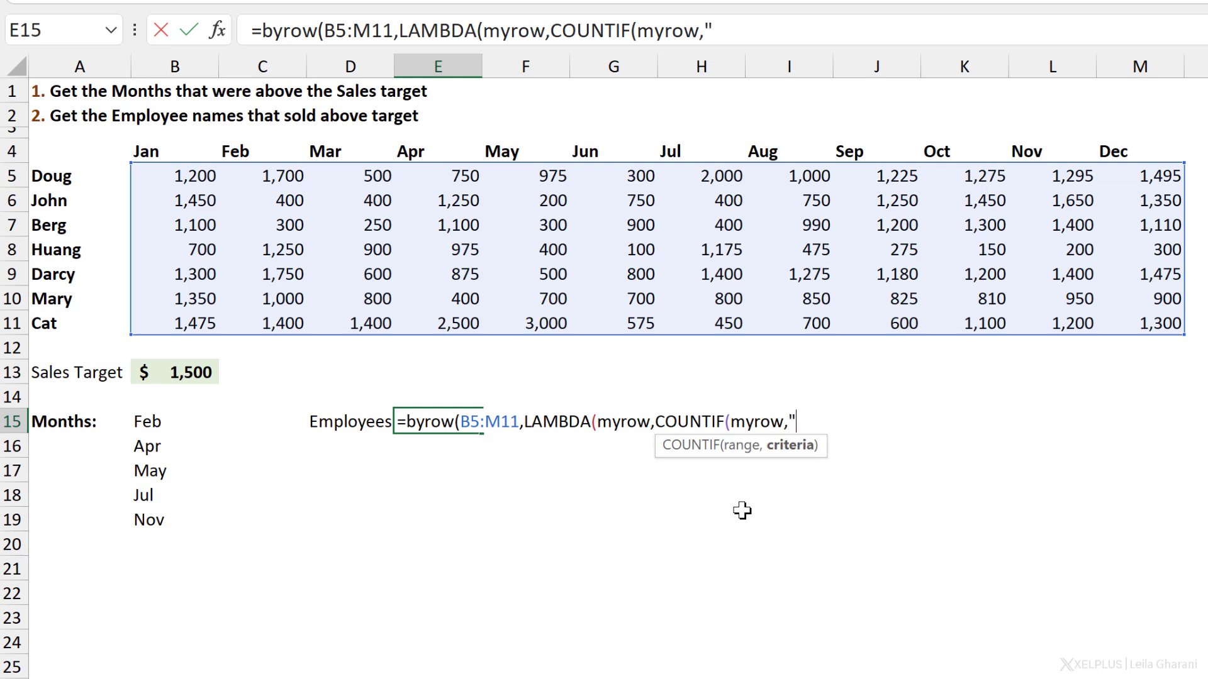
type("\">\"&")
left_click(206, 372)
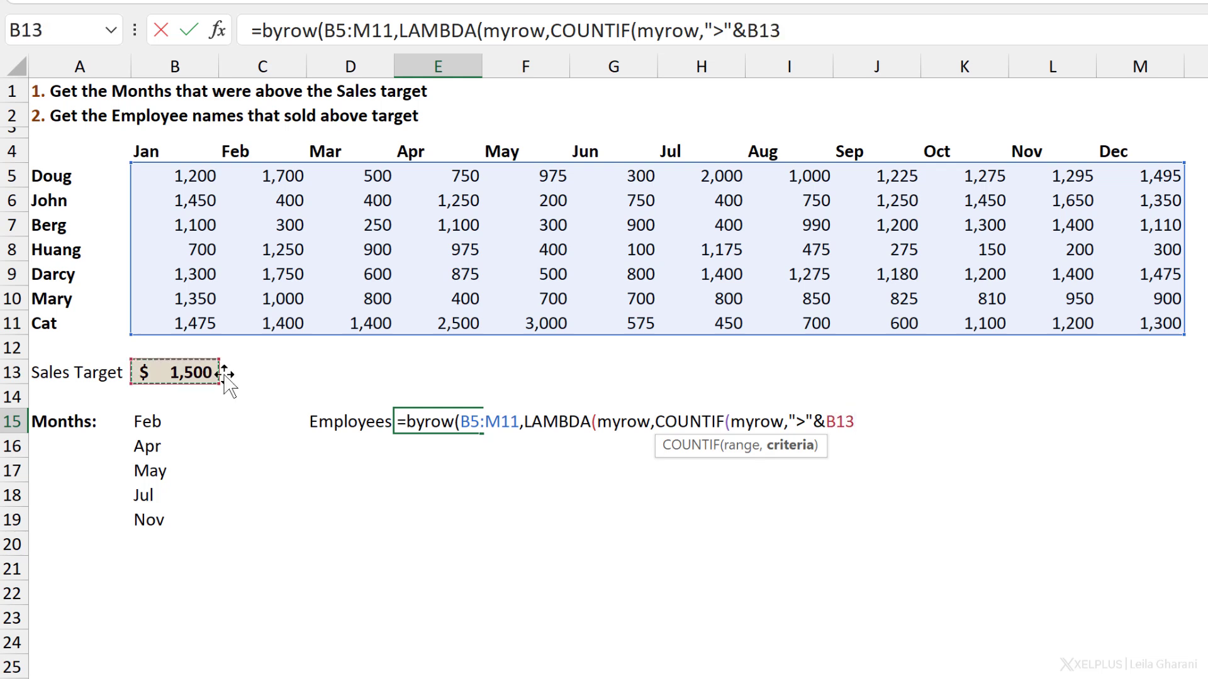
type(")")
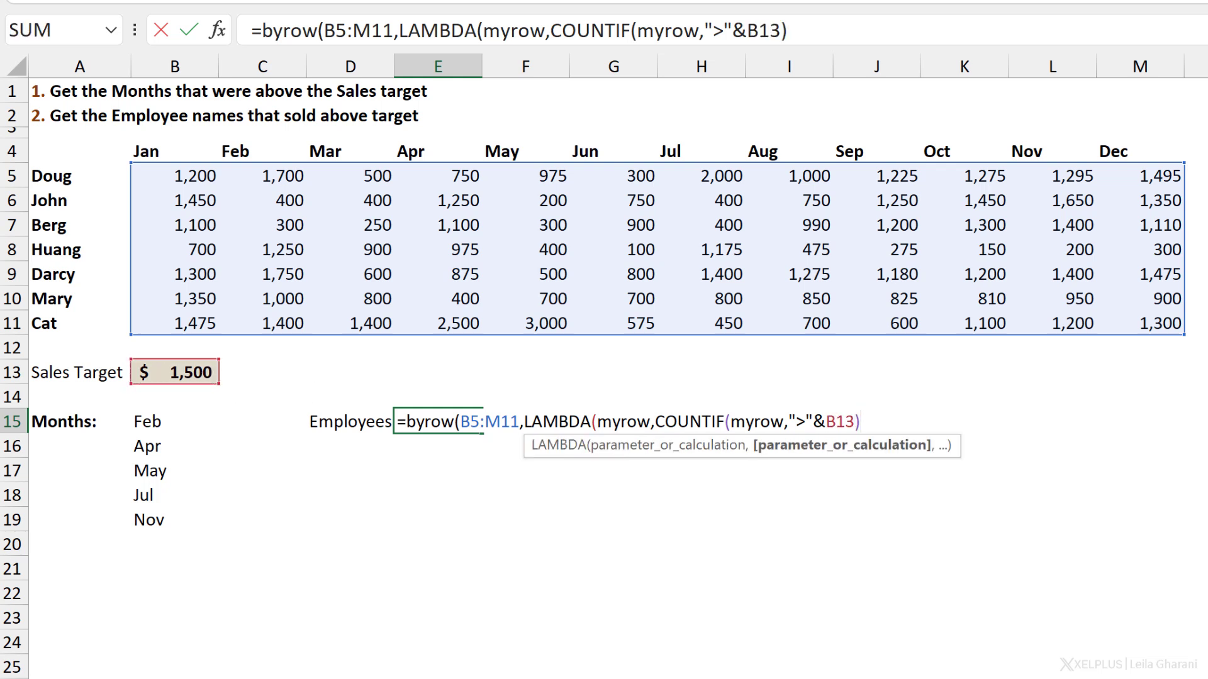
type(")")
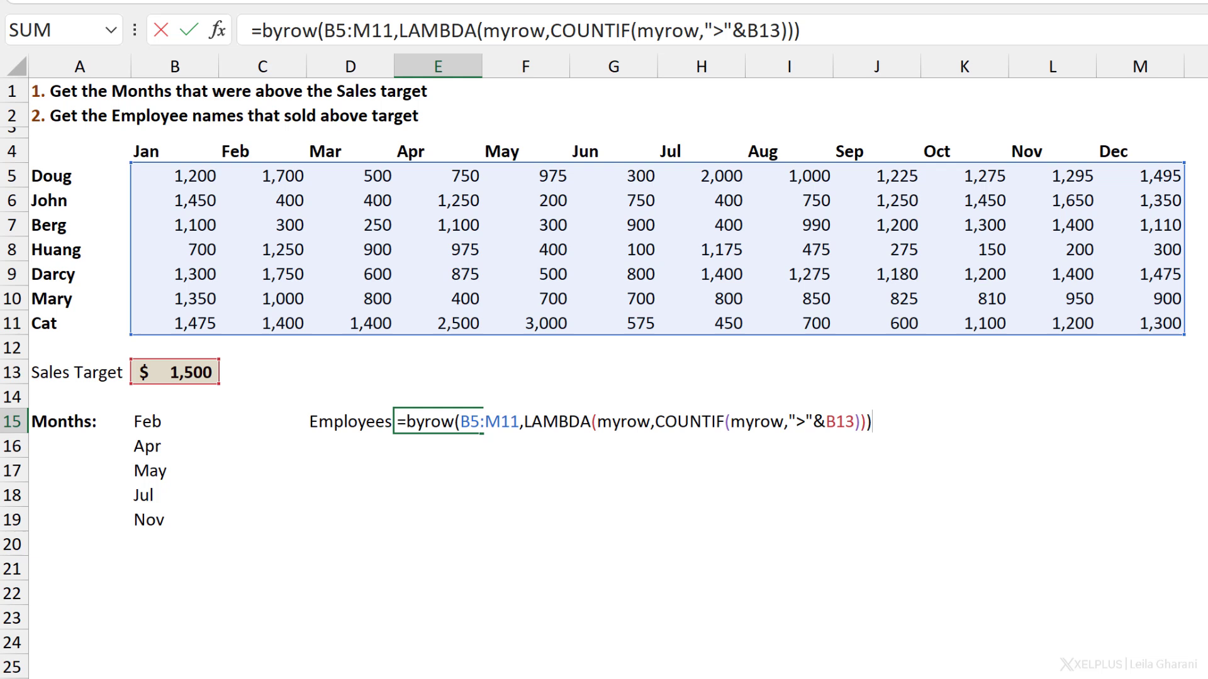
key("Return")
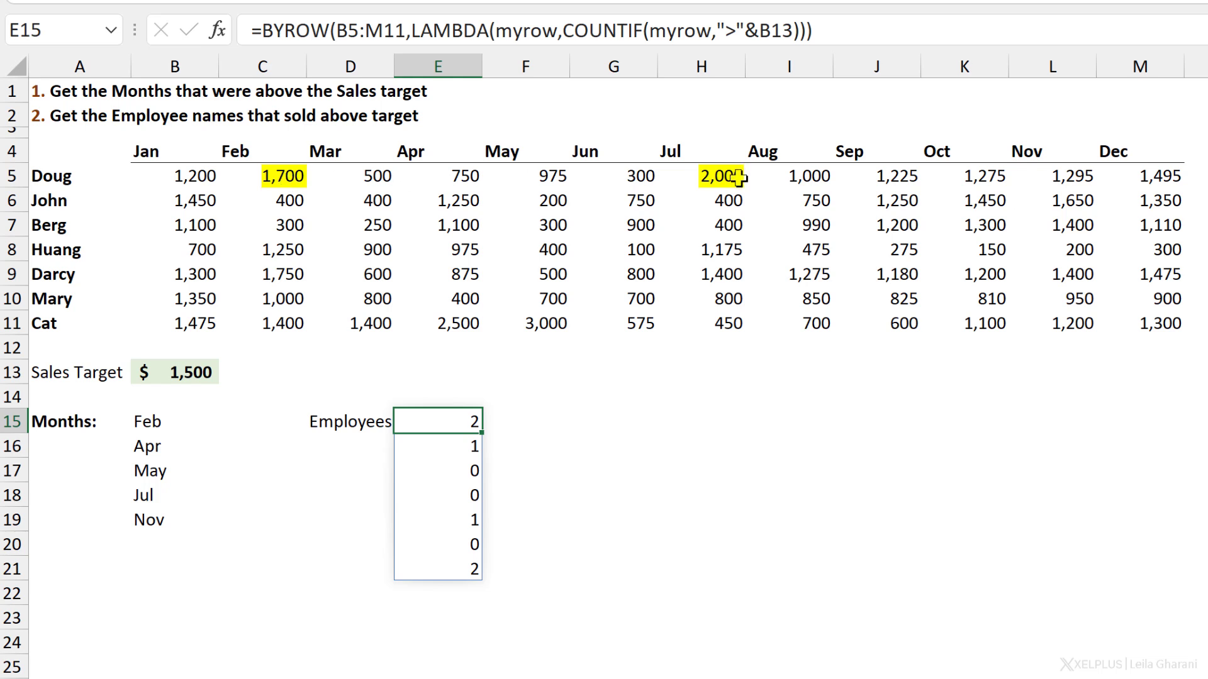
Wrap E15 in FILTER(A5:A11, BYROW(...)>0, "") so it lists Doug, John, Darcy and Cat.
left_click(260, 30)
type("filter")
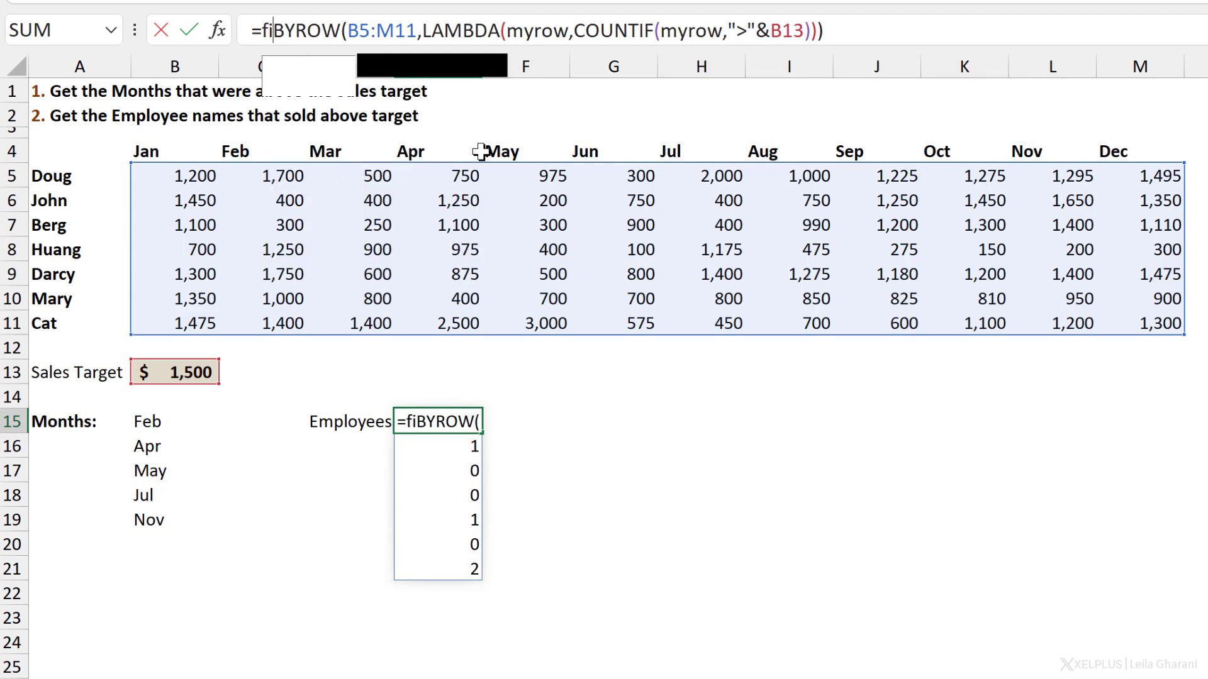
type("(")
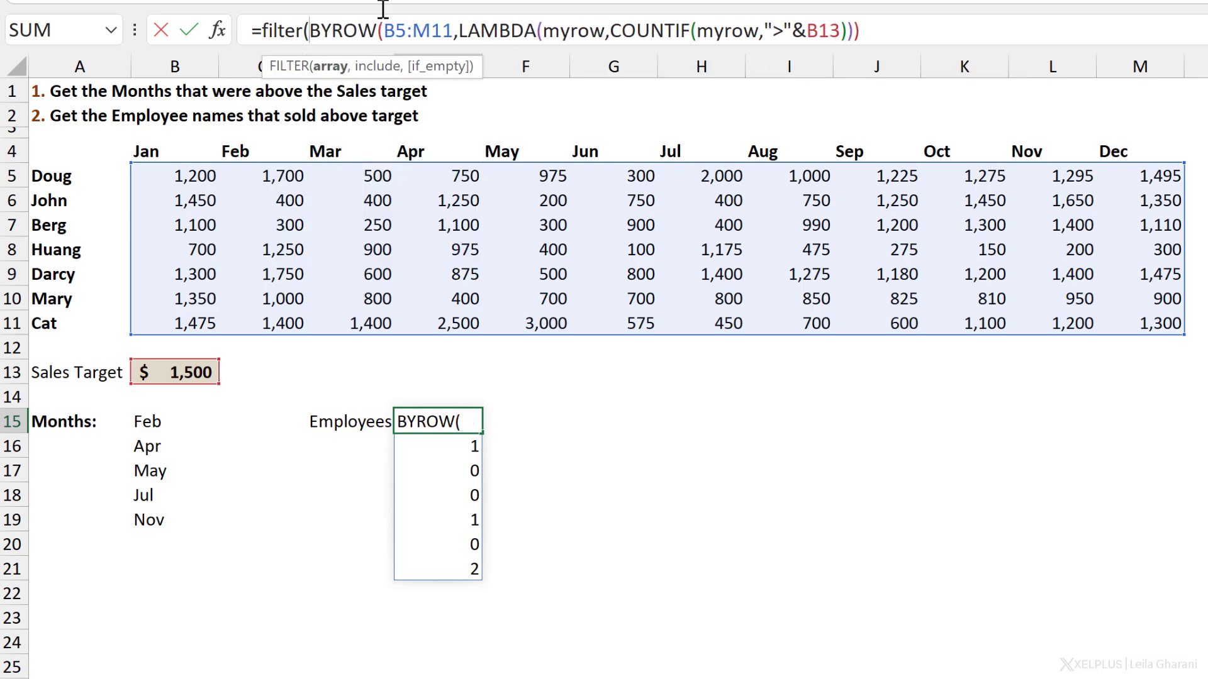
left_click_drag(91, 179, 77, 323)
type(",")
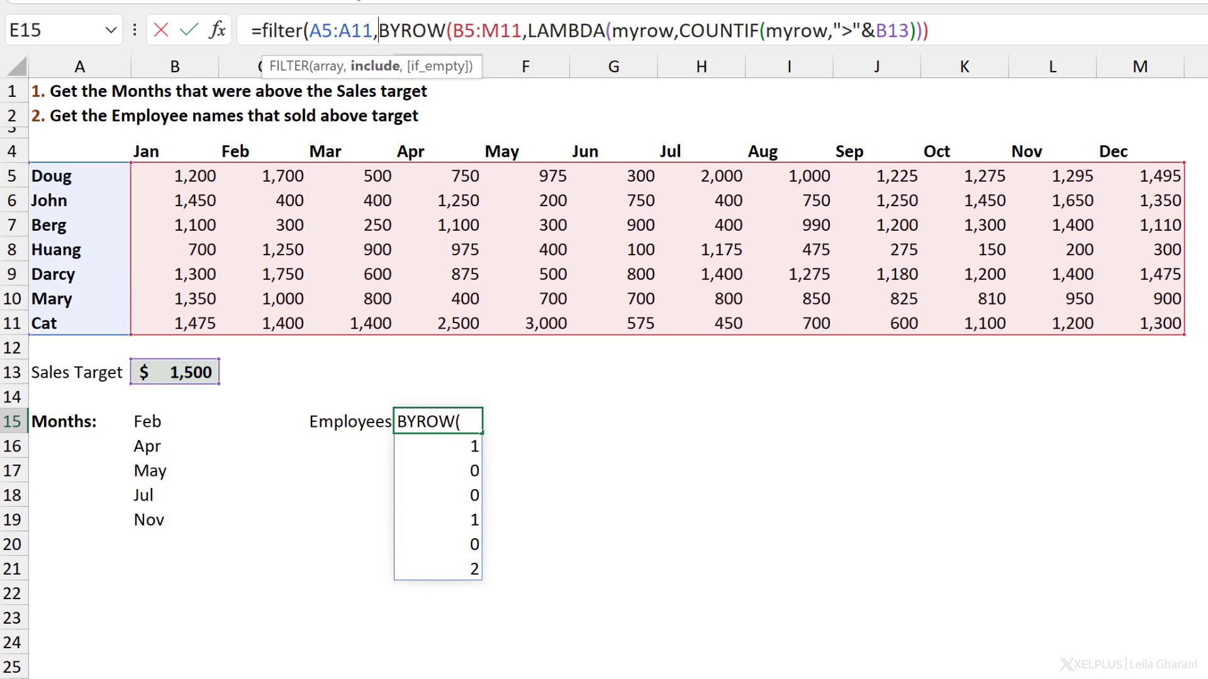
left_click(373, 79)
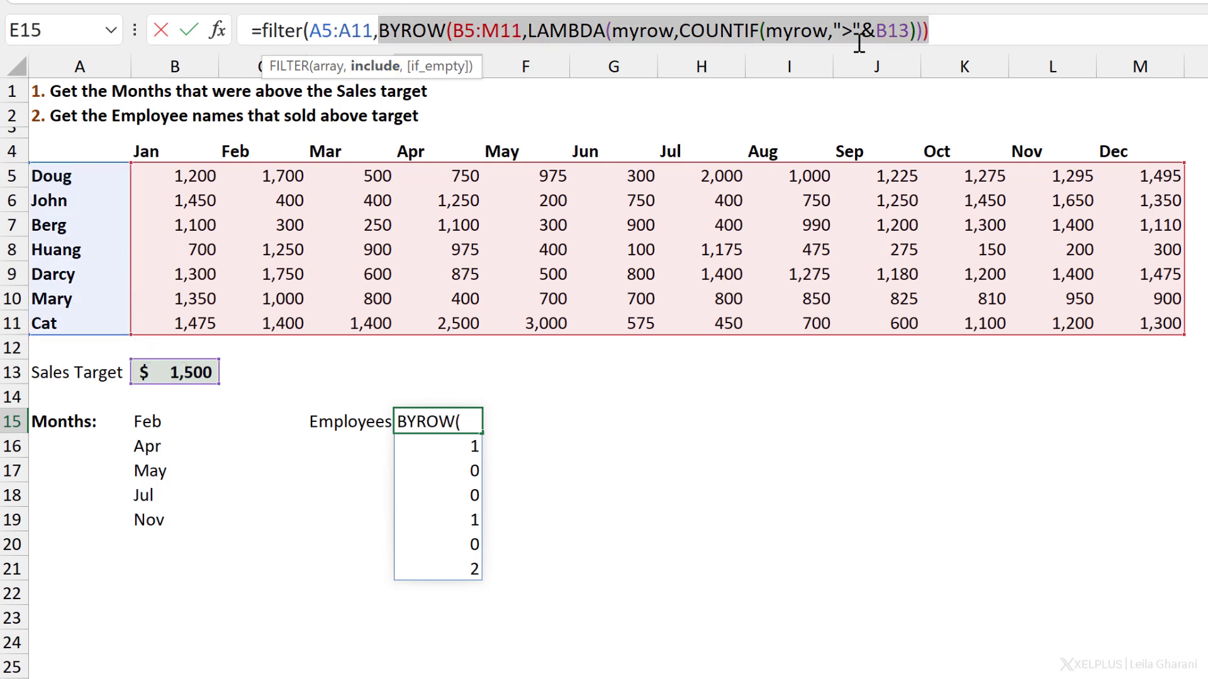
left_click(971, 25)
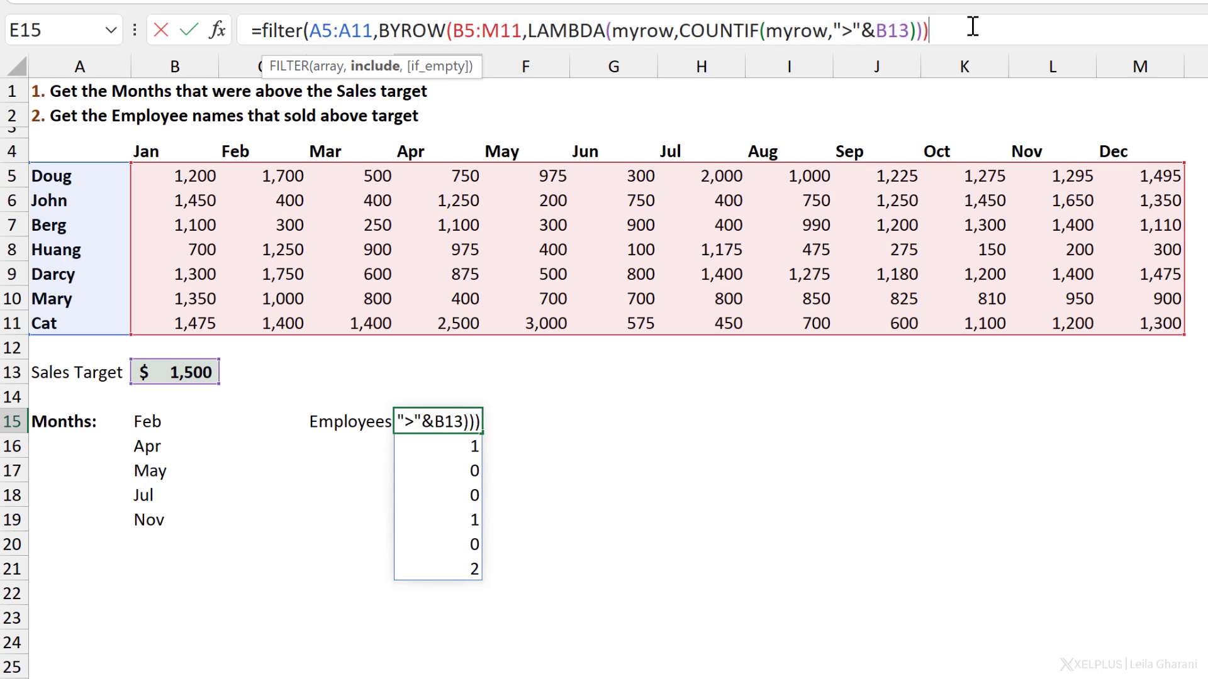
type(">")
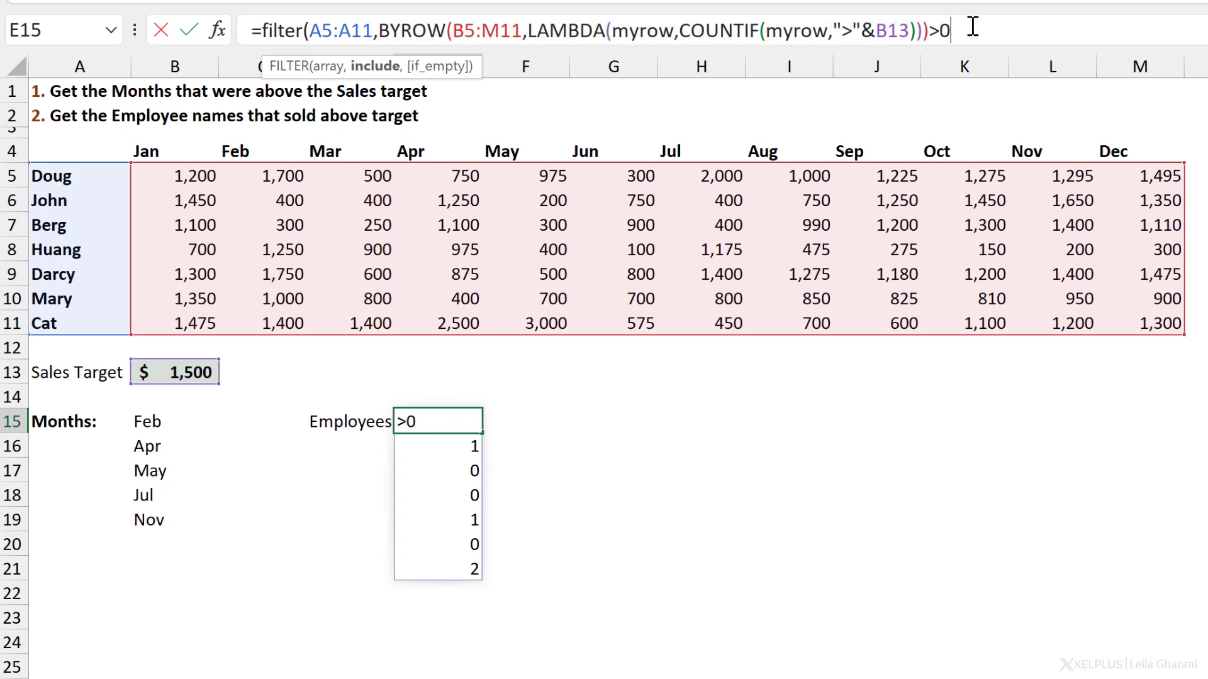
type("0,")
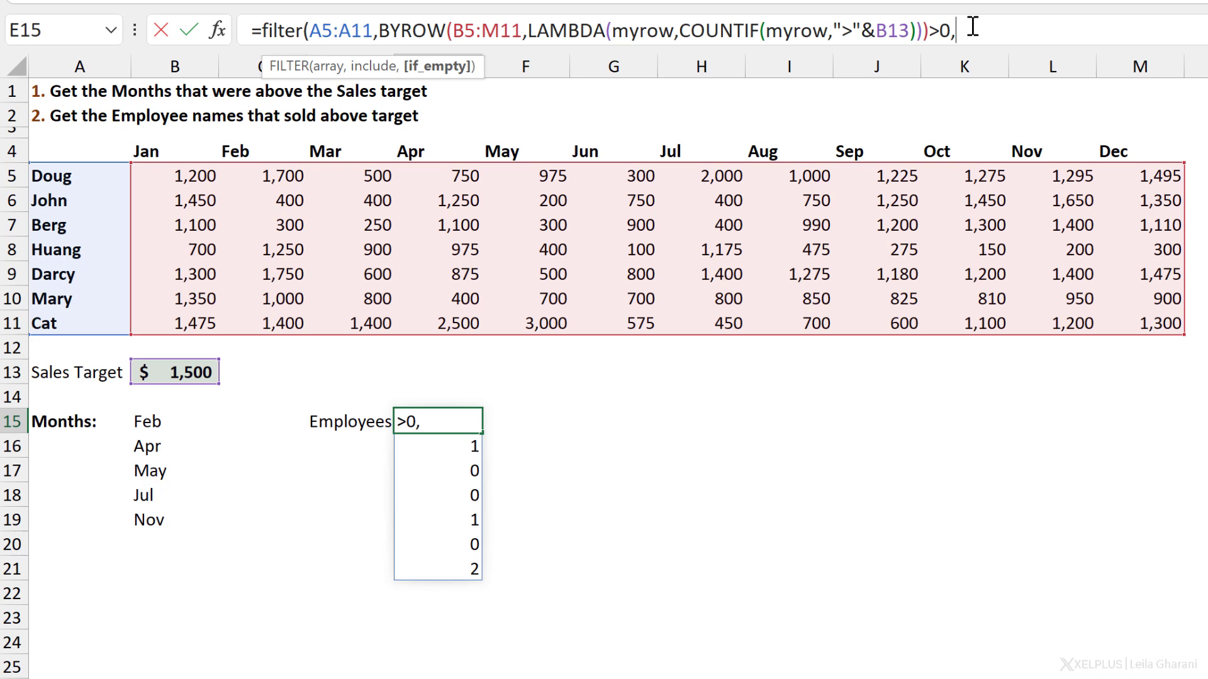
type("\"\")")
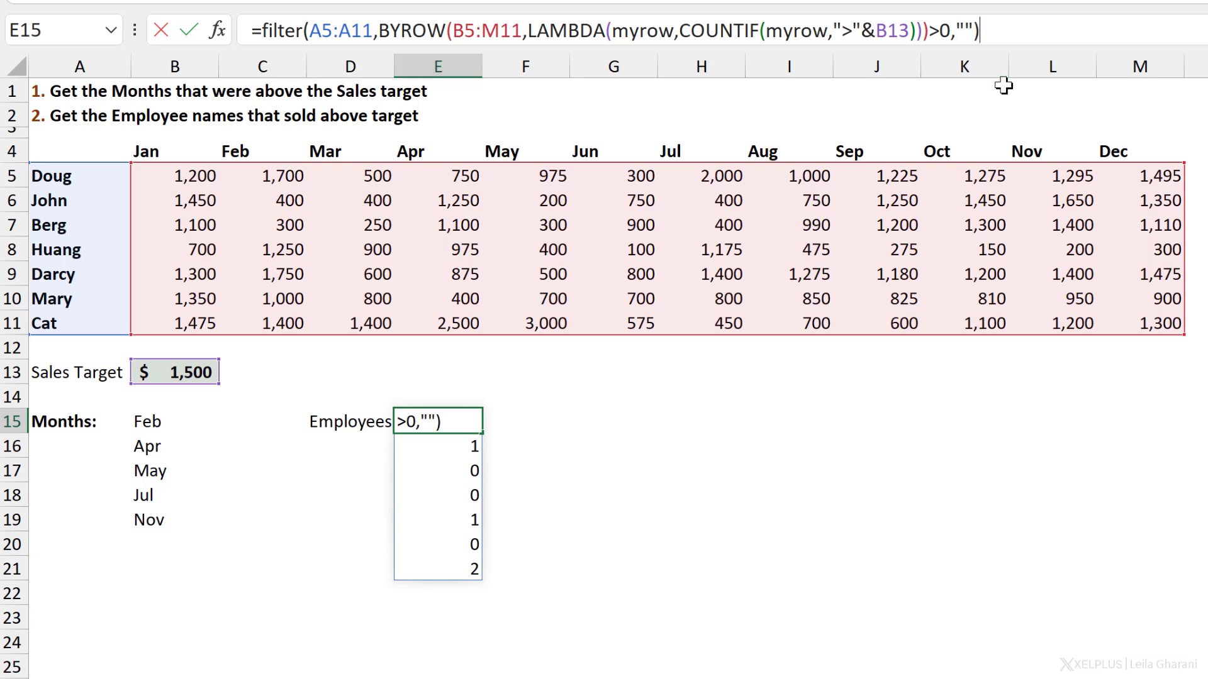
key("Return")
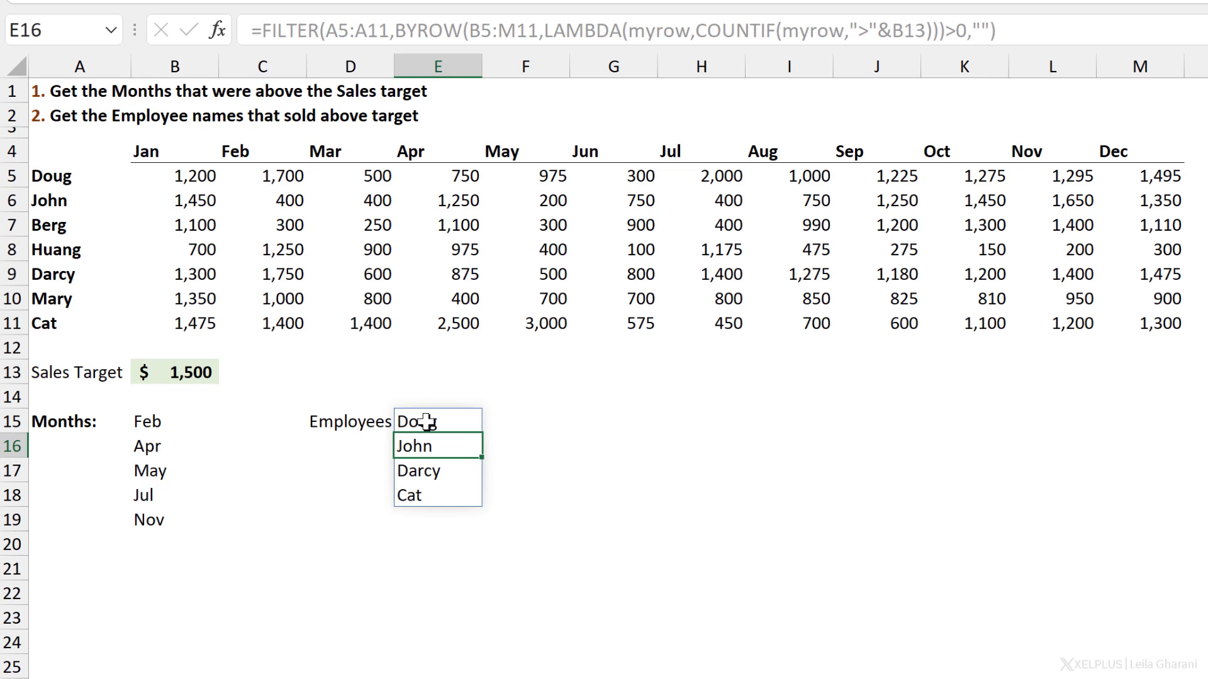
Change the sales target in B13 to 1900 and watch both spill lists shrink.
left_click(427, 421)
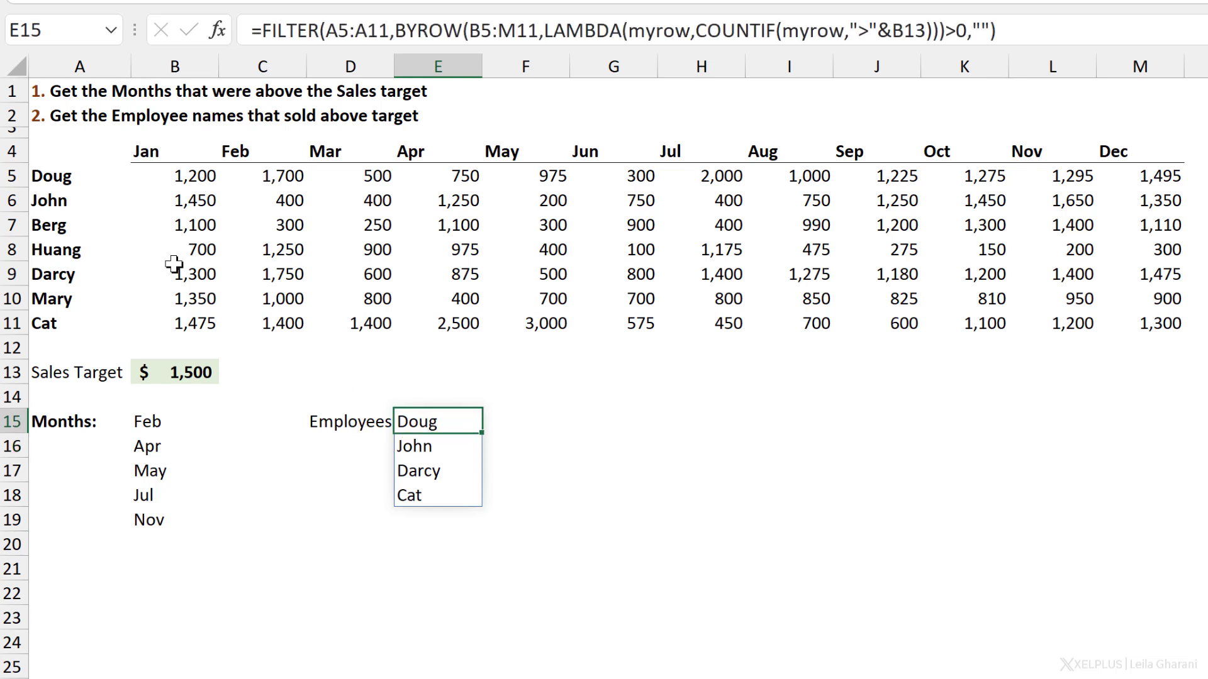
left_click(145, 381)
type("1")
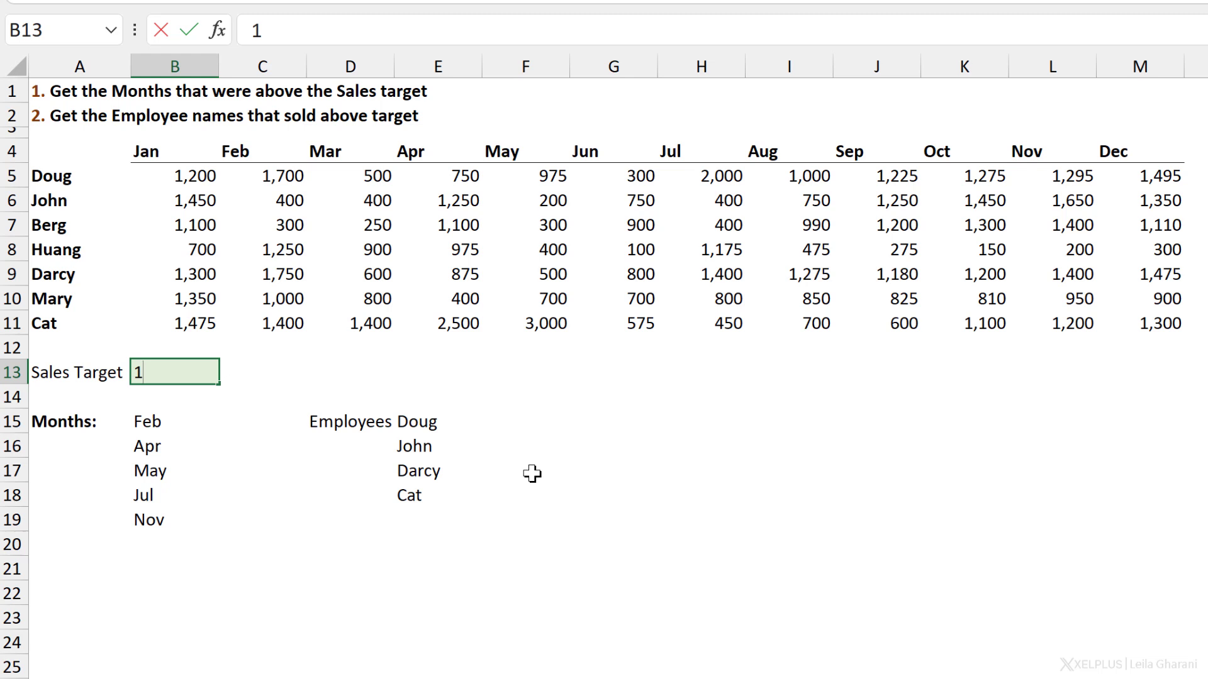
type("900")
key("Return")
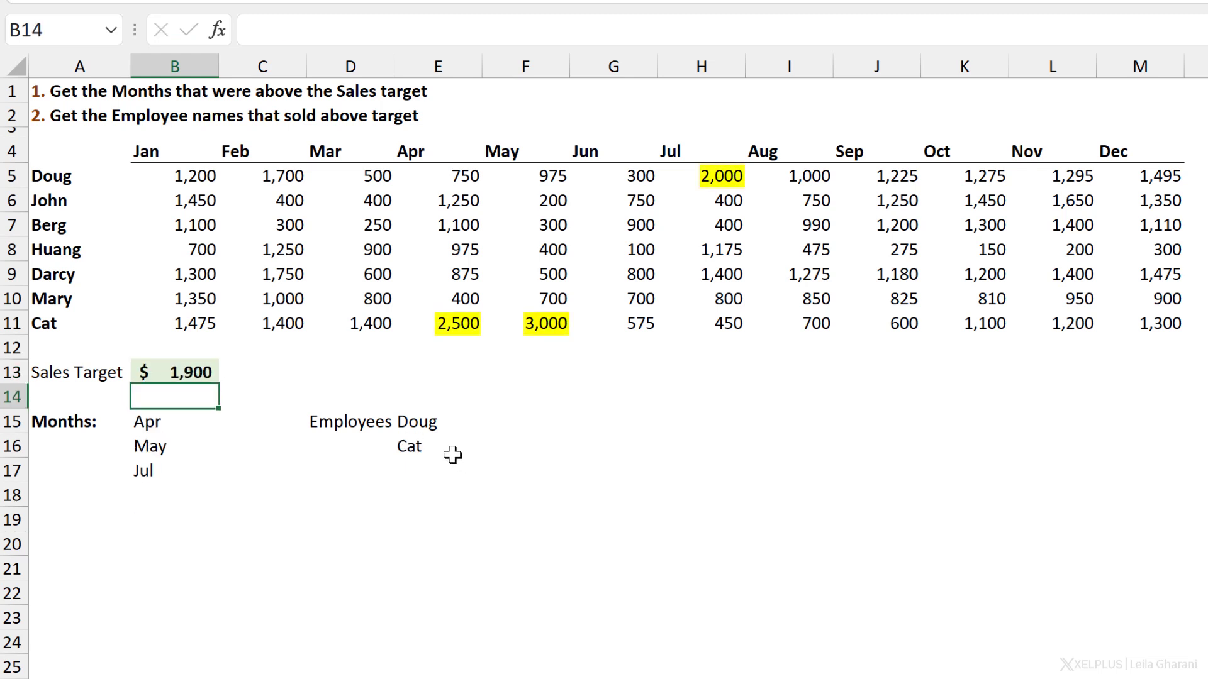